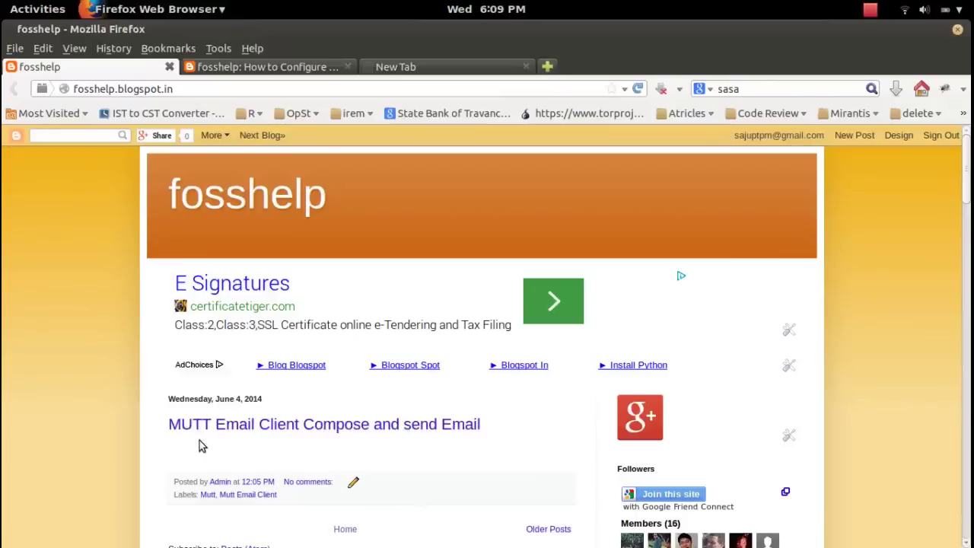
# Switch to the fosshelp 'How to Configure MUTT Email Client With Gmail' tab, scroll it and select its URL
pyautogui.click(293, 68)
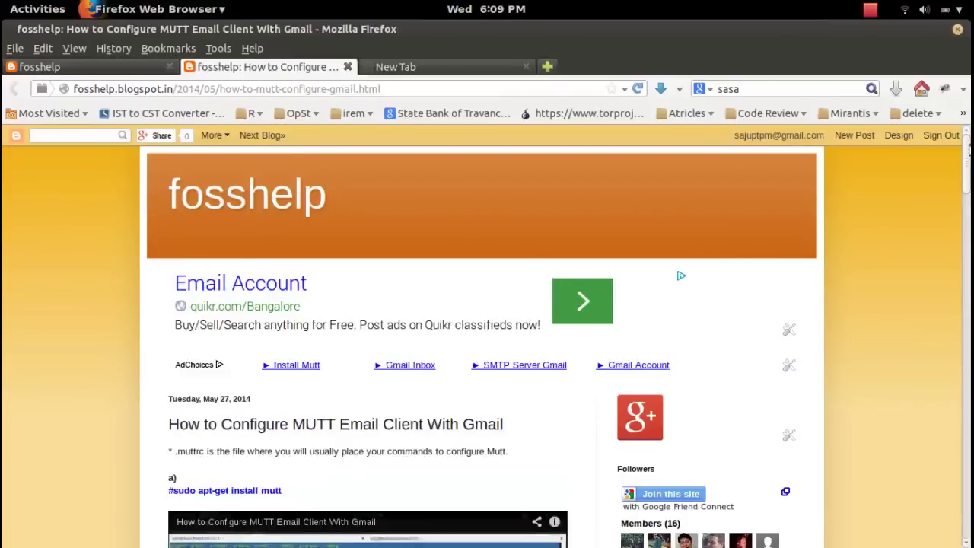
pyautogui.moveTo(969, 150); pyautogui.dragTo(968, 187)
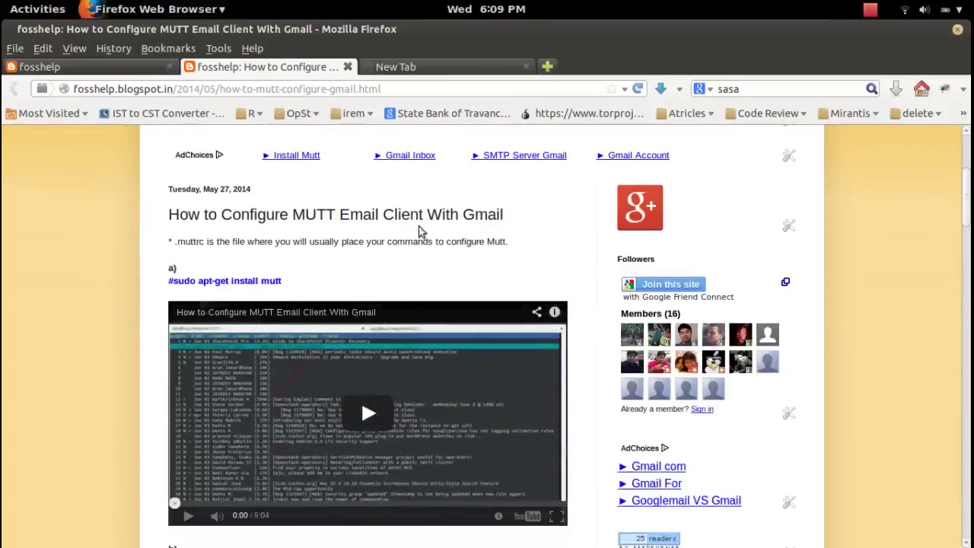
pyautogui.click(412, 89)
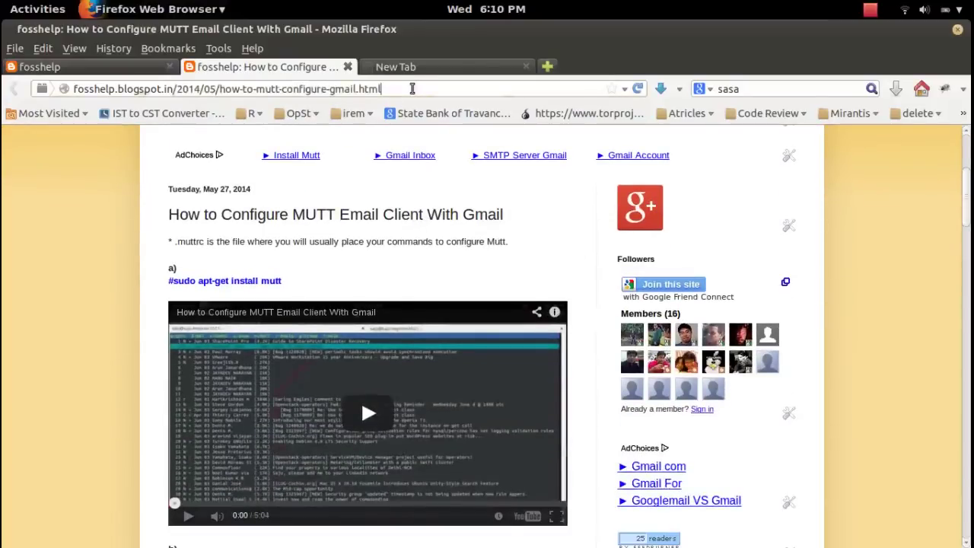
pyautogui.tripleClick(412, 88)
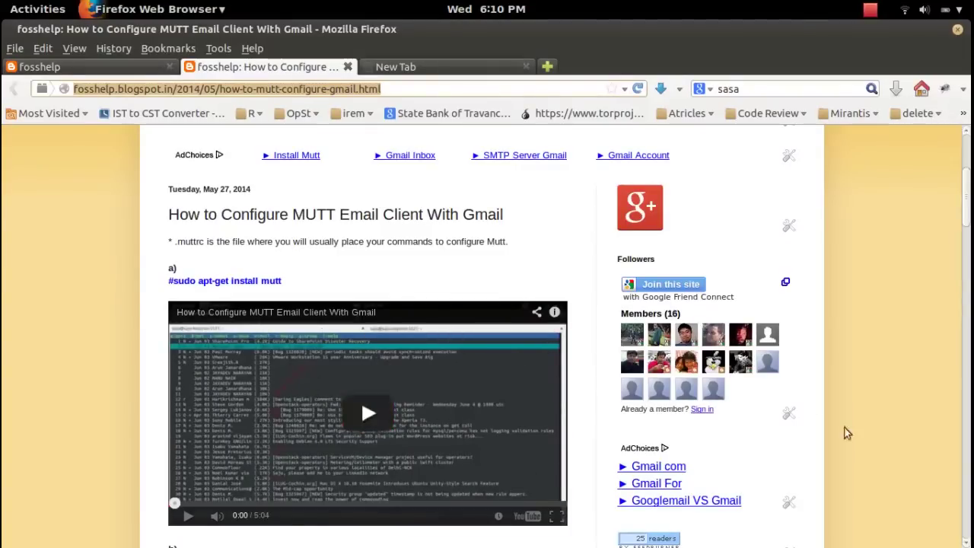
pyautogui.moveTo(969, 228); pyautogui.dragTo(969, 196)
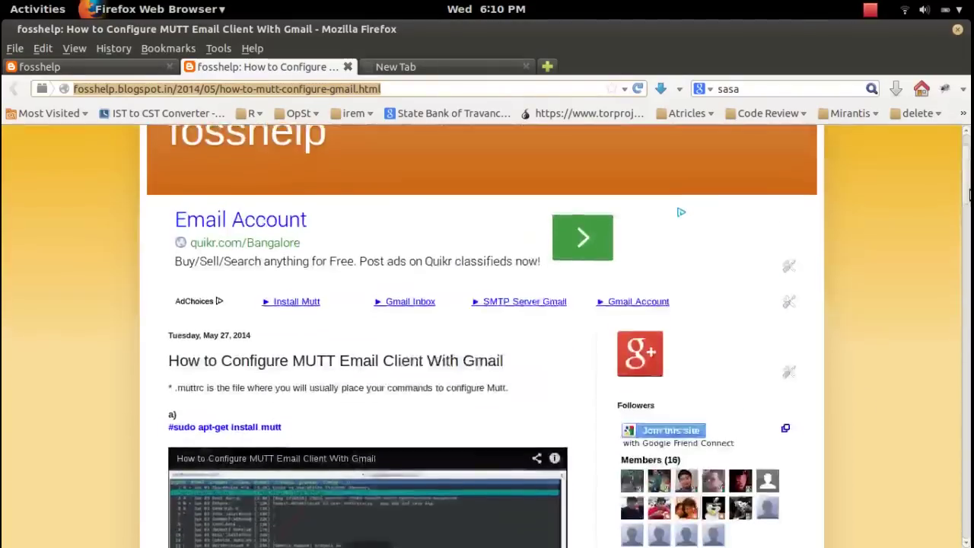
# Raise the terminal from the window overview and launch mutt to connect to Gmail
pyautogui.press('super')
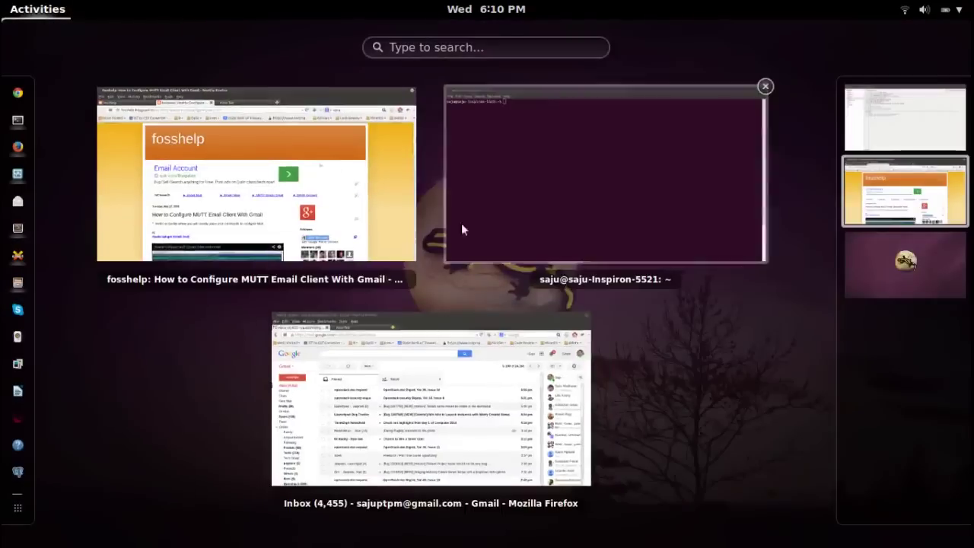
pyautogui.click(477, 221)
pyautogui.press('Return')
pyautogui.press('Return')
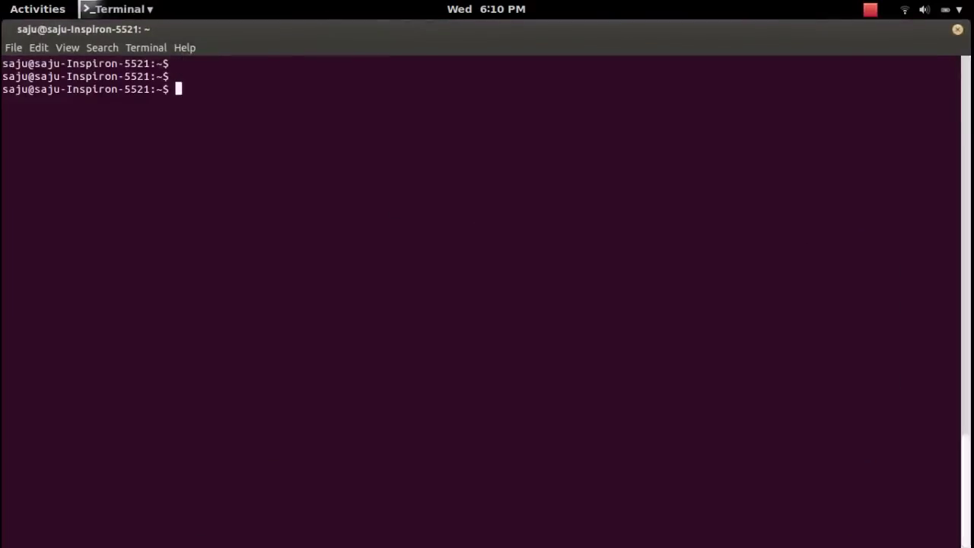
pyautogui.press('Return')
pyautogui.write('mut')
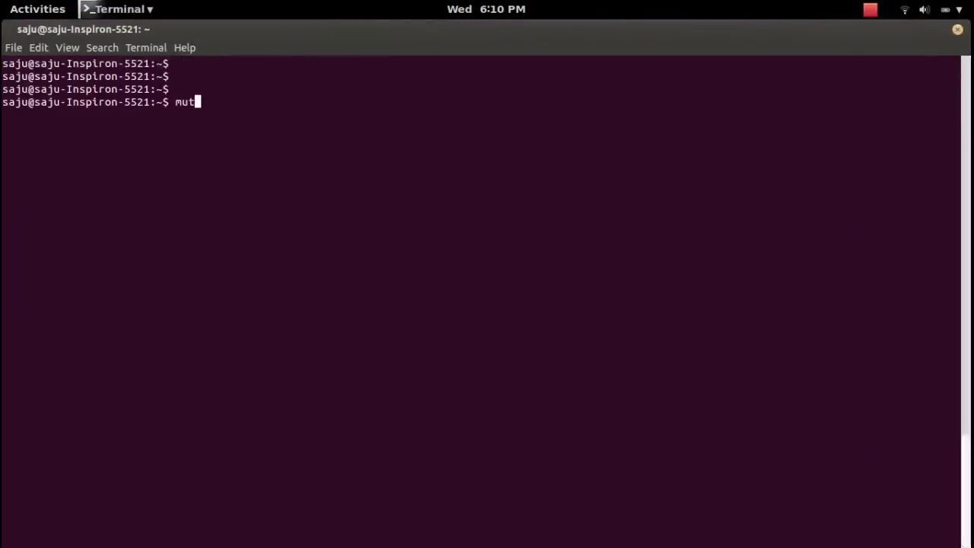
pyautogui.write('t')
pyautogui.press('Return')
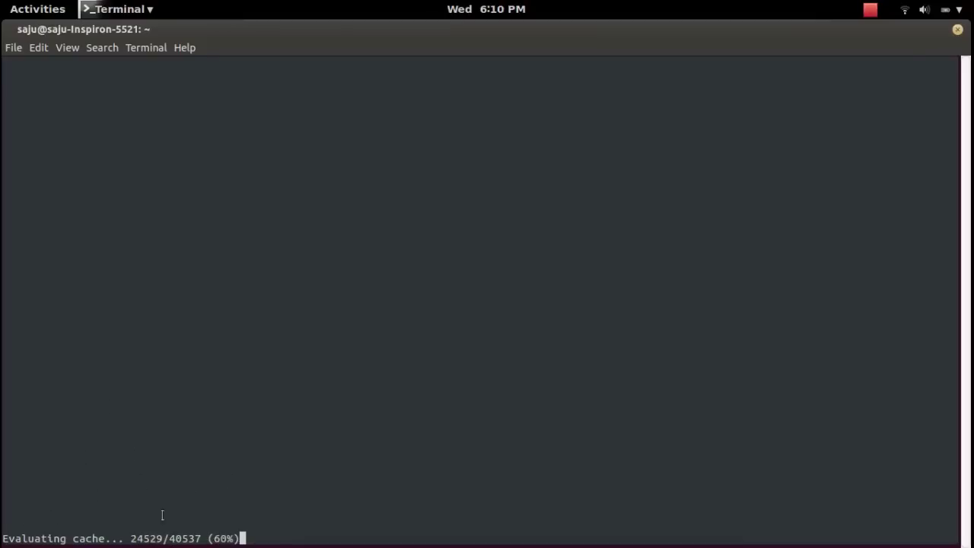
# Check the Gmail Inbox in Firefox, then return to the terminal where Mutt lists the INBOX
pyautogui.press('super')
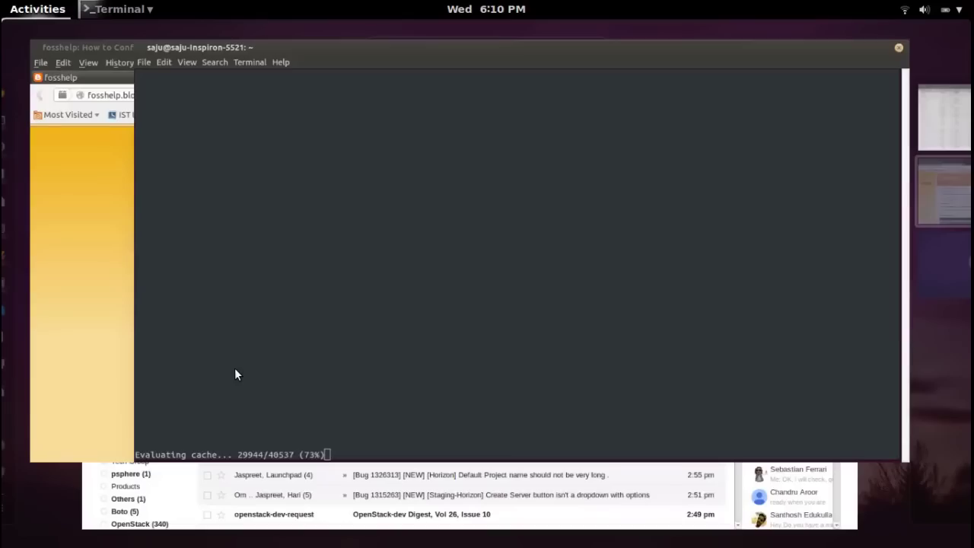
pyautogui.press('super')
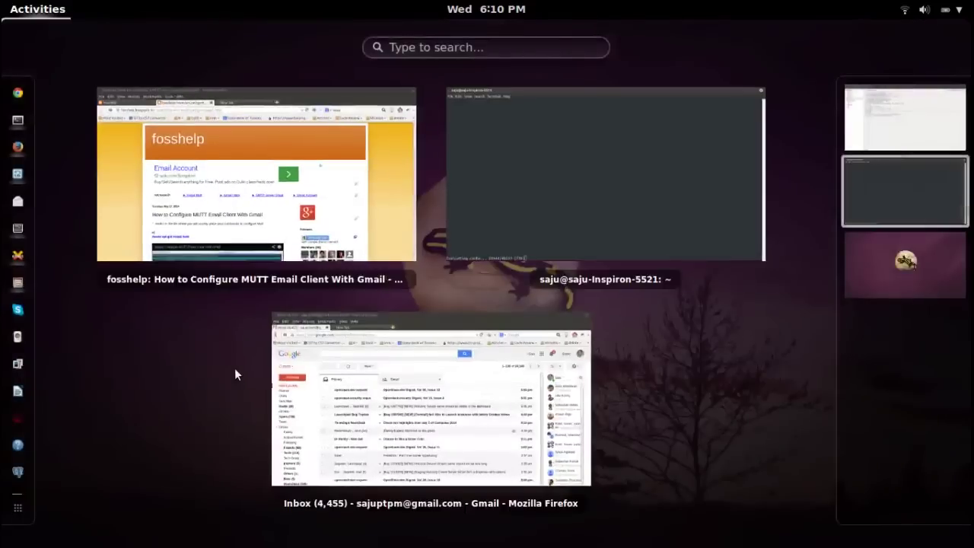
pyautogui.press('super')
pyautogui.press('super')
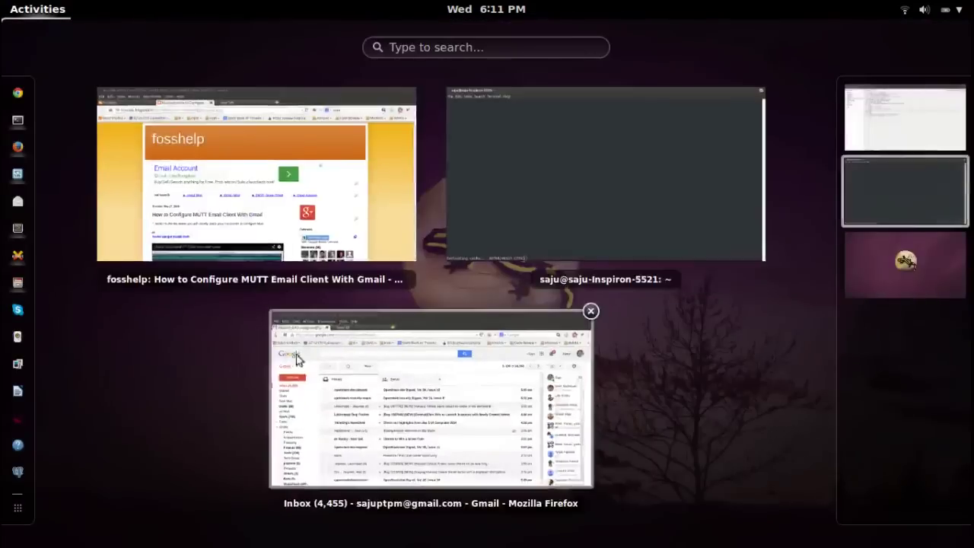
pyautogui.click(301, 364)
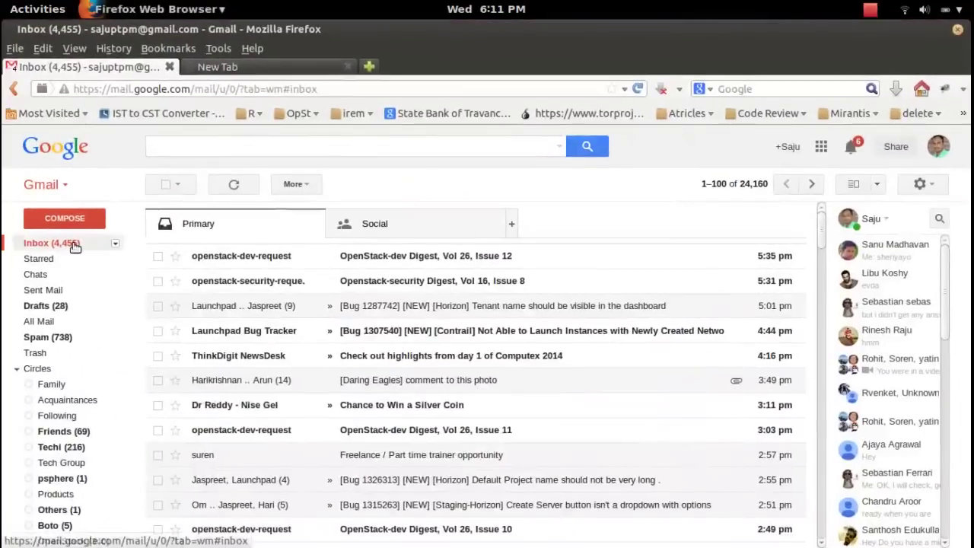
pyautogui.click(69, 242)
pyautogui.press('super')
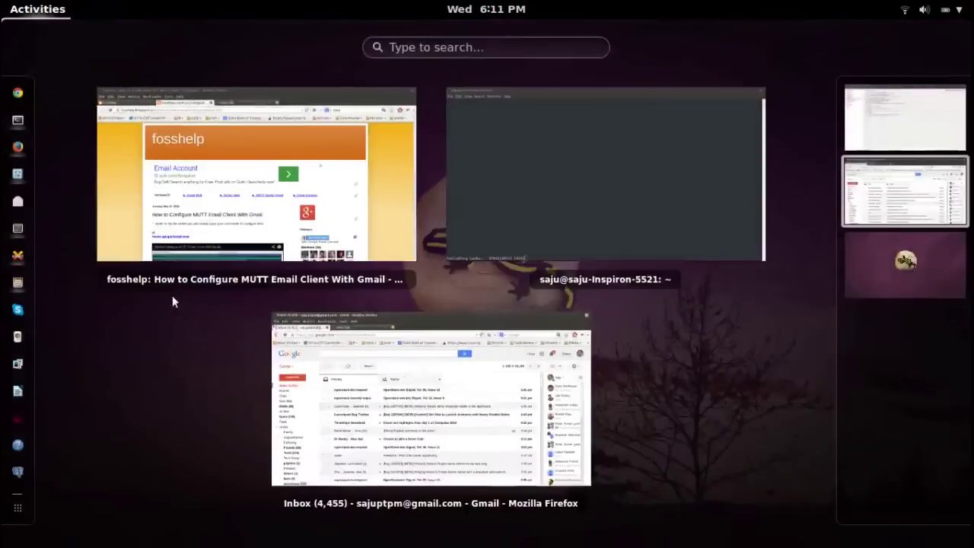
pyautogui.click(489, 201)
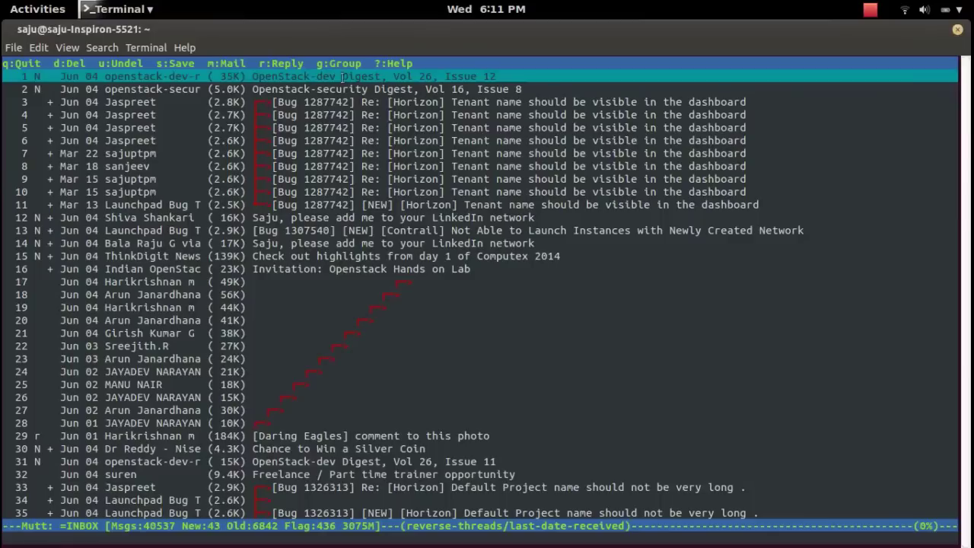
# Glance at the Gmail window again, then switch back to the Mutt INBOX terminal
pyautogui.press('super')
pyautogui.click(414, 390)
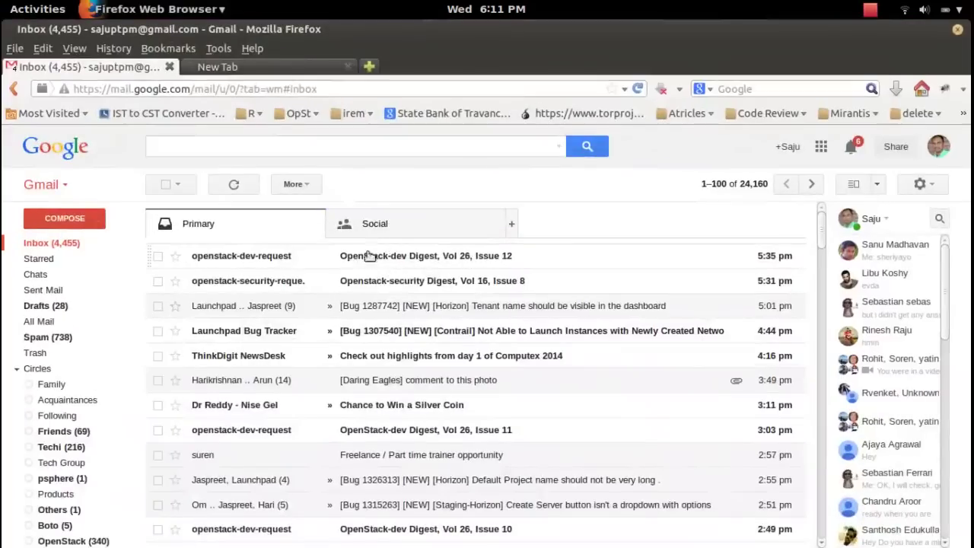
pyautogui.press('super')
pyautogui.click(509, 166)
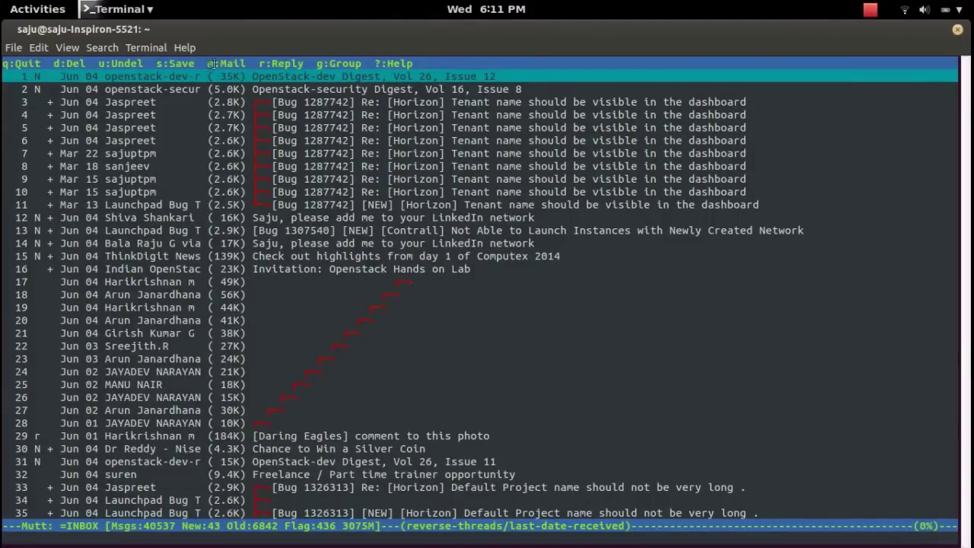
# Compose a new mail to the user's own Gmail address with subject 'test1'
pyautogui.press('m')
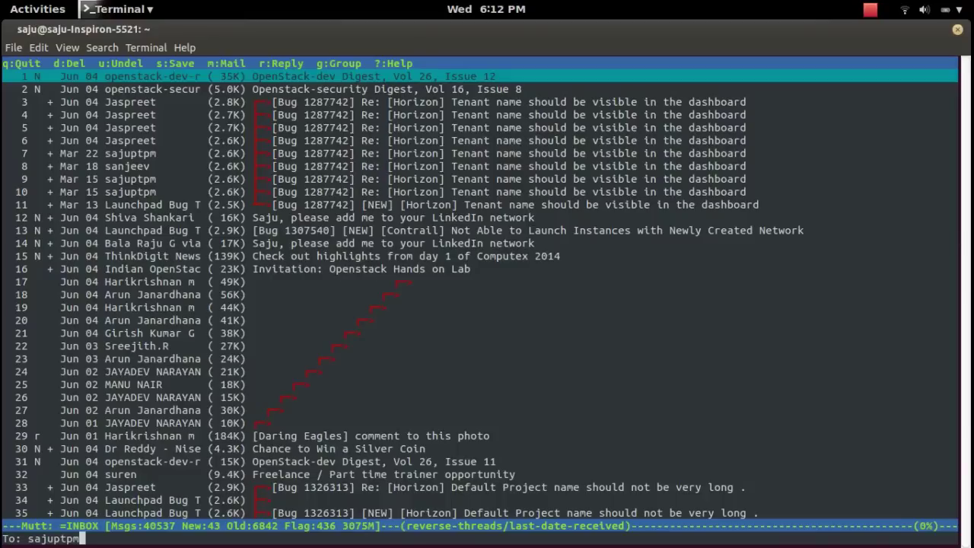
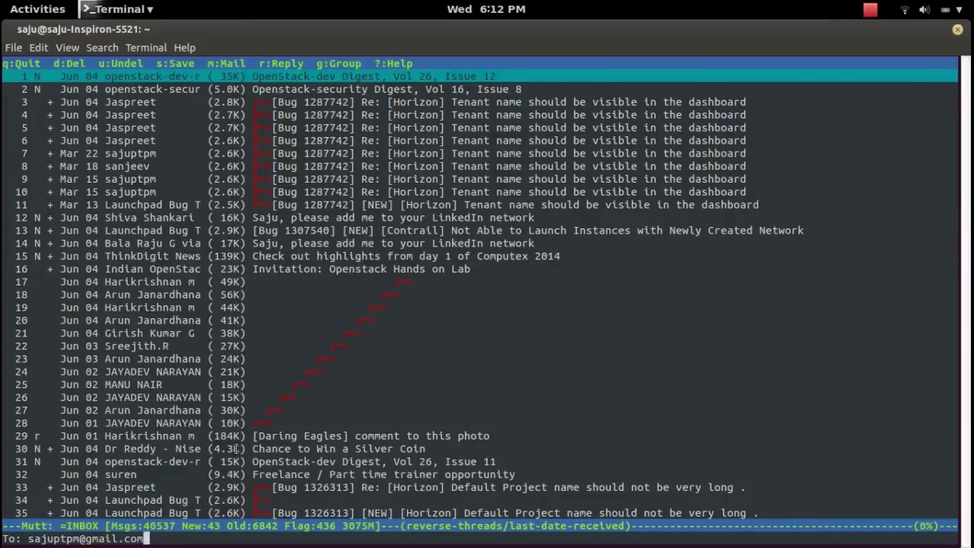
pyautogui.press('Return')
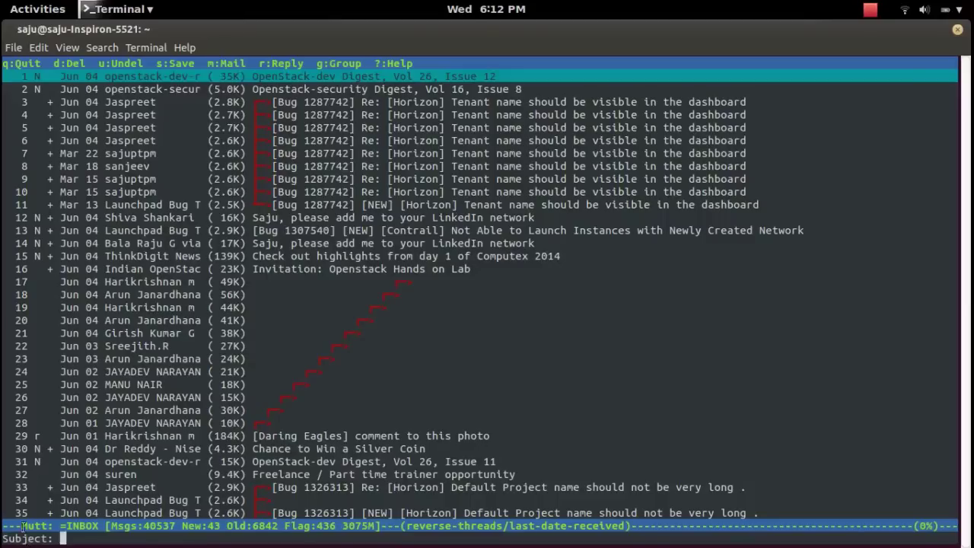
pyautogui.write('test1')
pyautogui.press('Return')
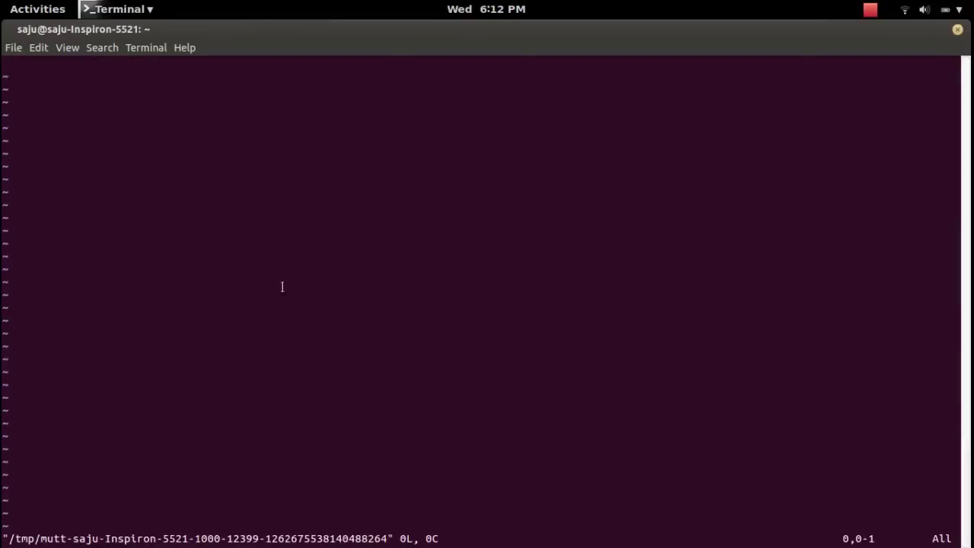
# Write the body 'hello how r u' in Vim and save it with :wq
pyautogui.tripleClick(307, 388)
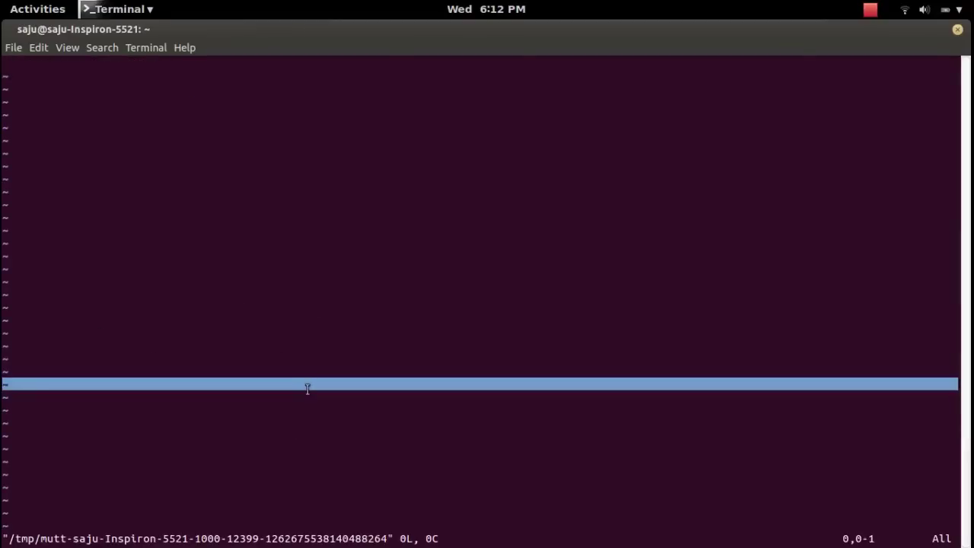
pyautogui.moveTo(308, 388); pyautogui.dragTo(348, 257)
pyautogui.click(331, 275)
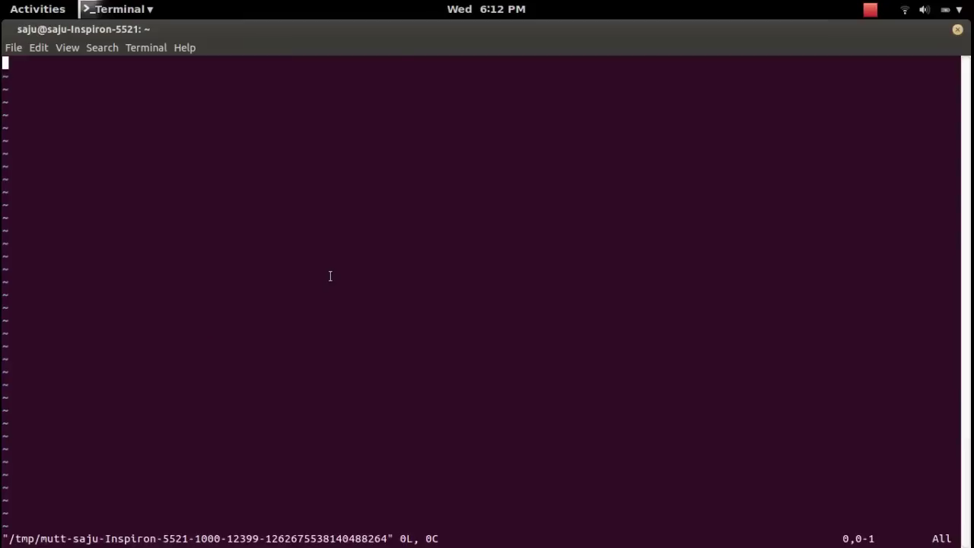
pyautogui.press('i')
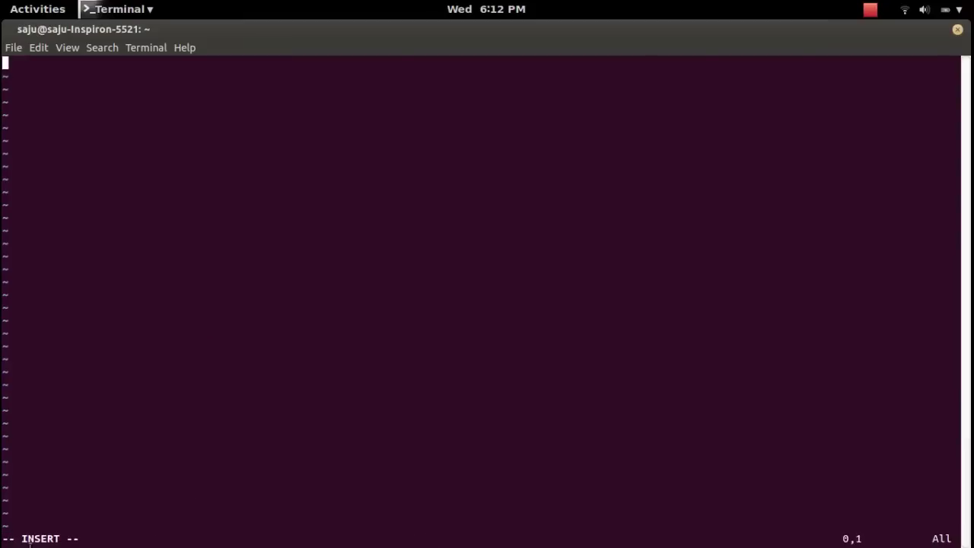
pyautogui.press('Return')
pyautogui.press('Return')
pyautogui.press('Return')
pyautogui.write('hello h')
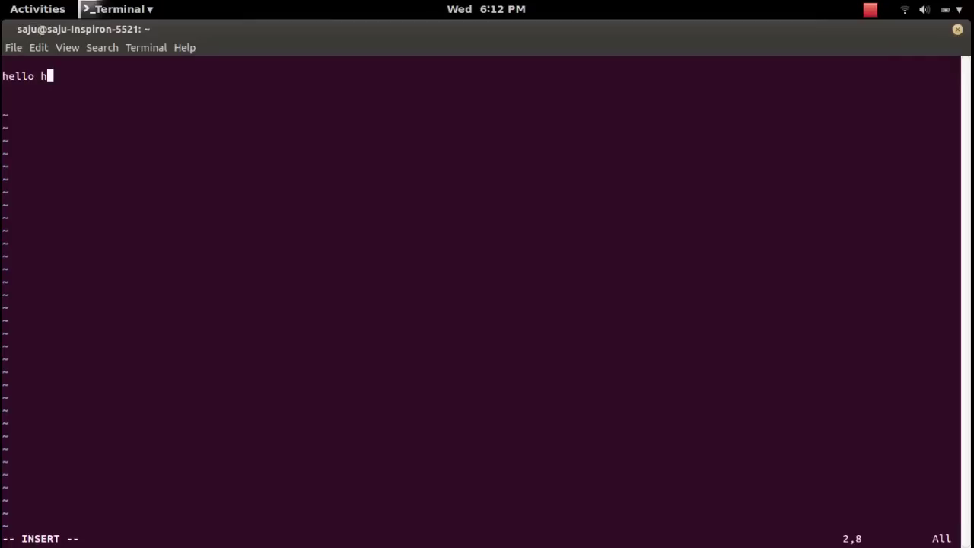
pyautogui.write('ow ')
pyautogui.write('r u')
pyautogui.press('Escape')
pyautogui.write(':wq')
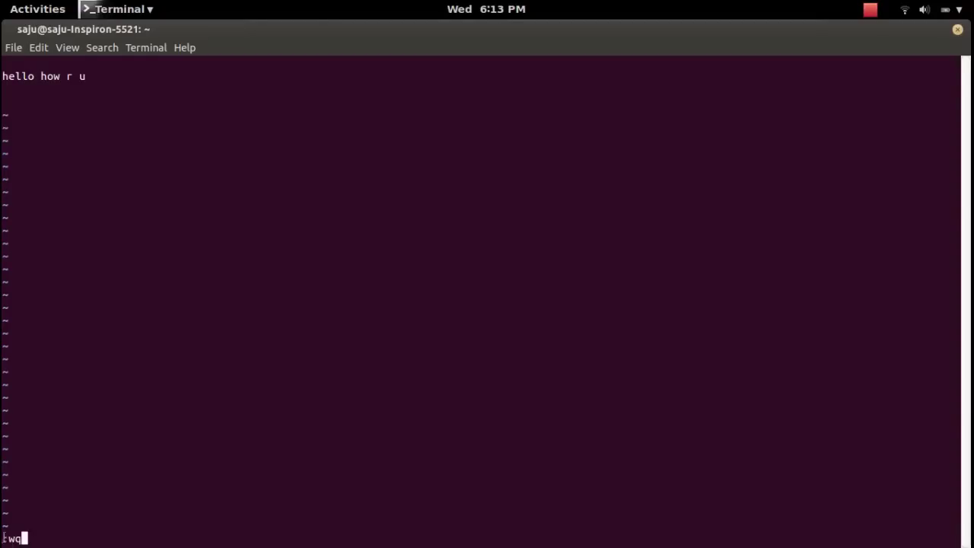
pyautogui.press('Return')
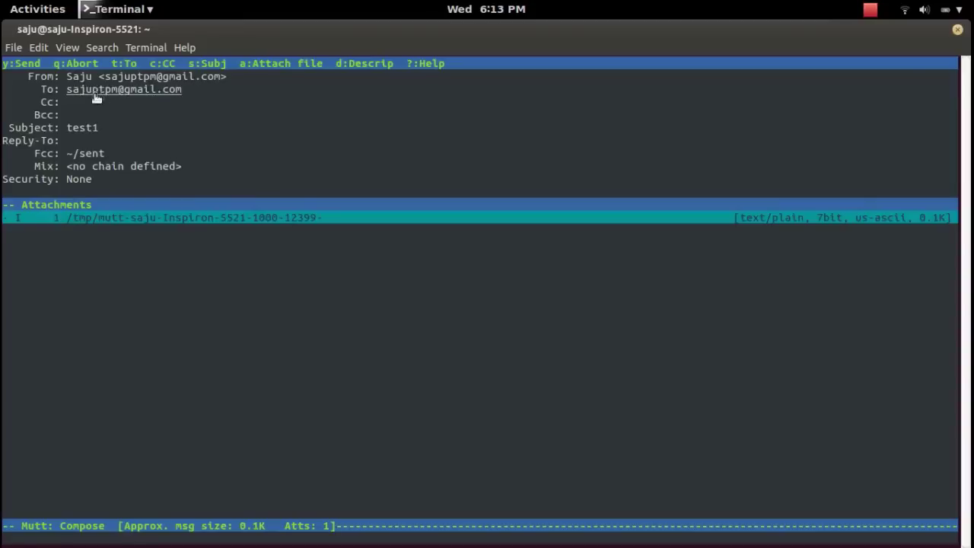
# Copy the test1 body part's temporary file path from Mutt's compose attachment list
pyautogui.doubleClick(85, 127)
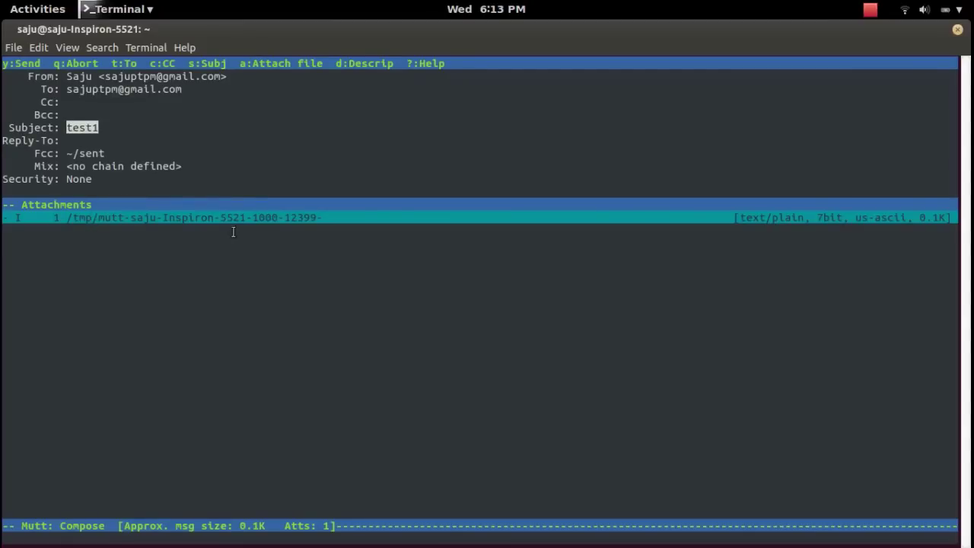
pyautogui.click(74, 218)
pyautogui.moveTo(74, 219); pyautogui.dragTo(322, 219)
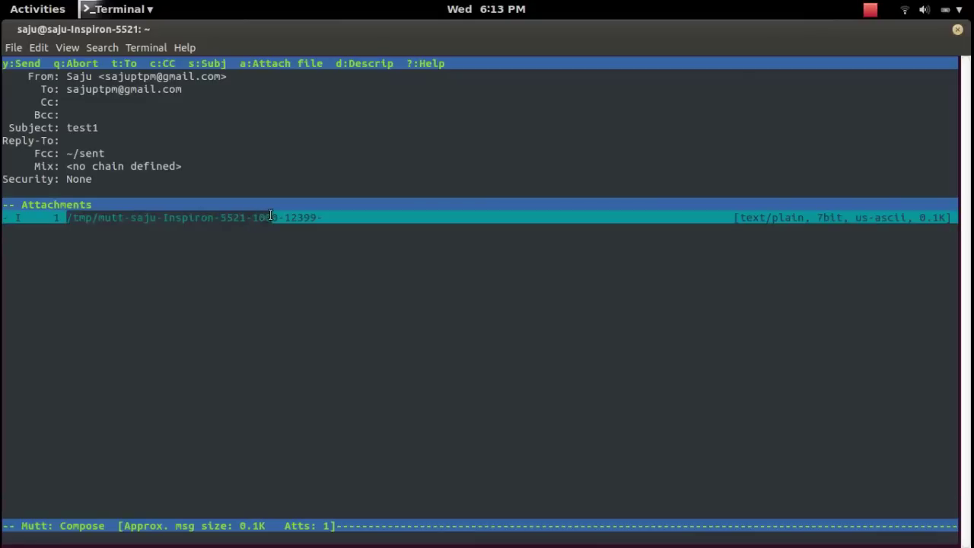
pyautogui.rightClick(310, 219)
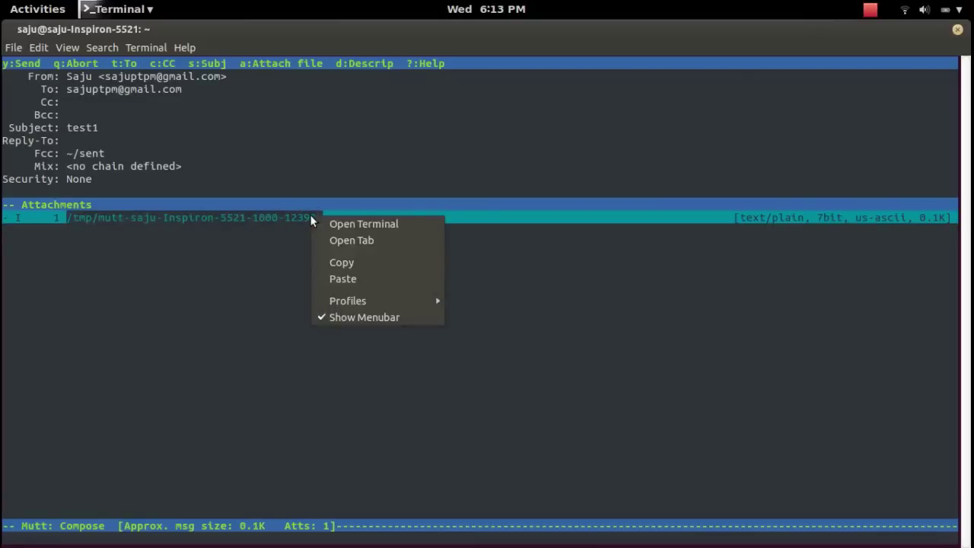
pyautogui.click(341, 261)
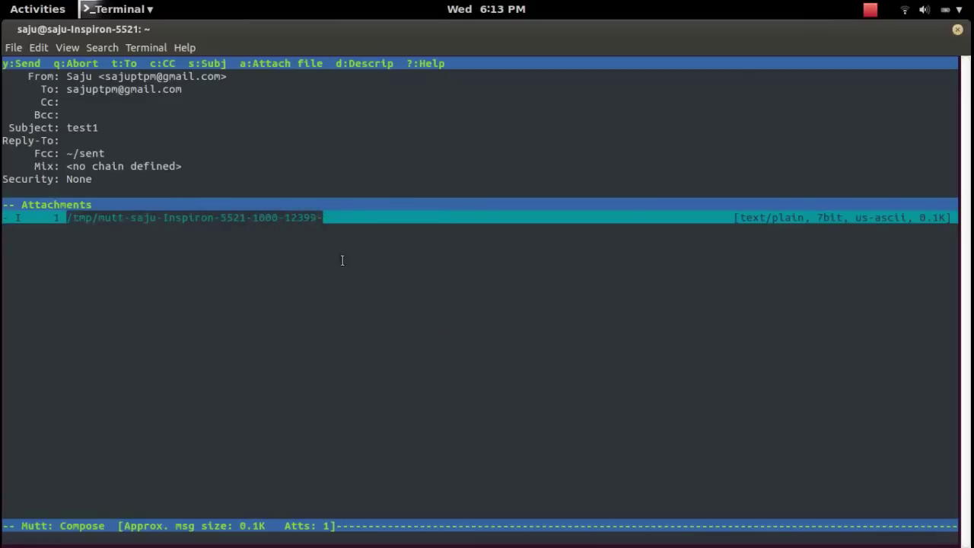
# In a new terminal tab, cat the copied temp file to print 'hello how r u'
pyautogui.hotkey('ctrl', 'shift', 't')
pyautogui.press('Return')
pyautogui.press('Return')
pyautogui.press('Return')
pyautogui.press('Return')
pyautogui.press('Return')
pyautogui.write('c')
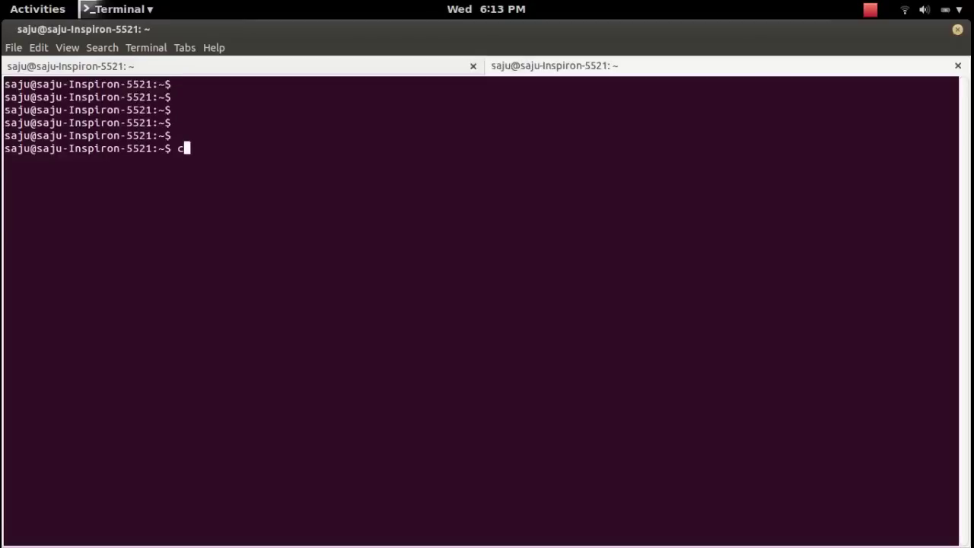
pyautogui.write('at')
pyautogui.hotkey('ctrl', 'shift', 'v')
pyautogui.press('BackSpace')
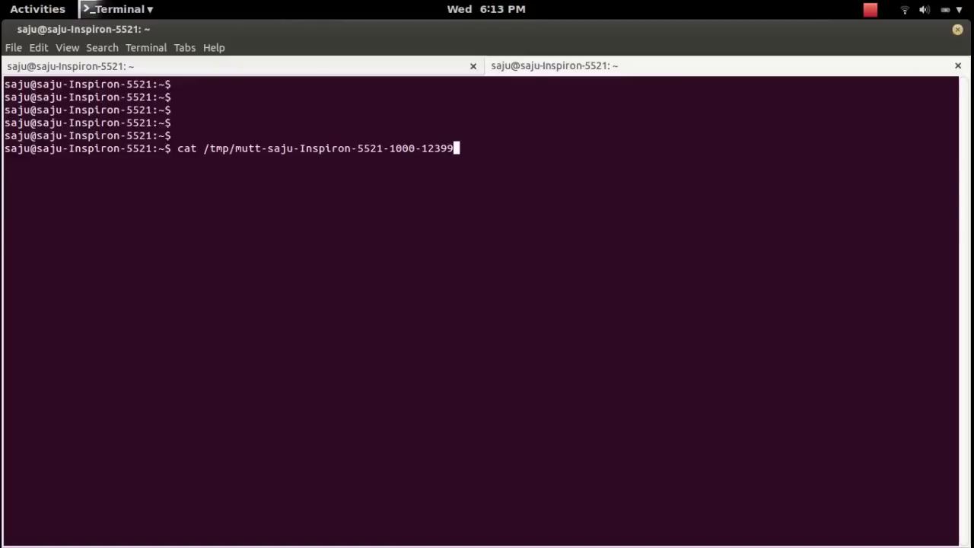
pyautogui.press('BackSpace')
pyautogui.press('Tab')
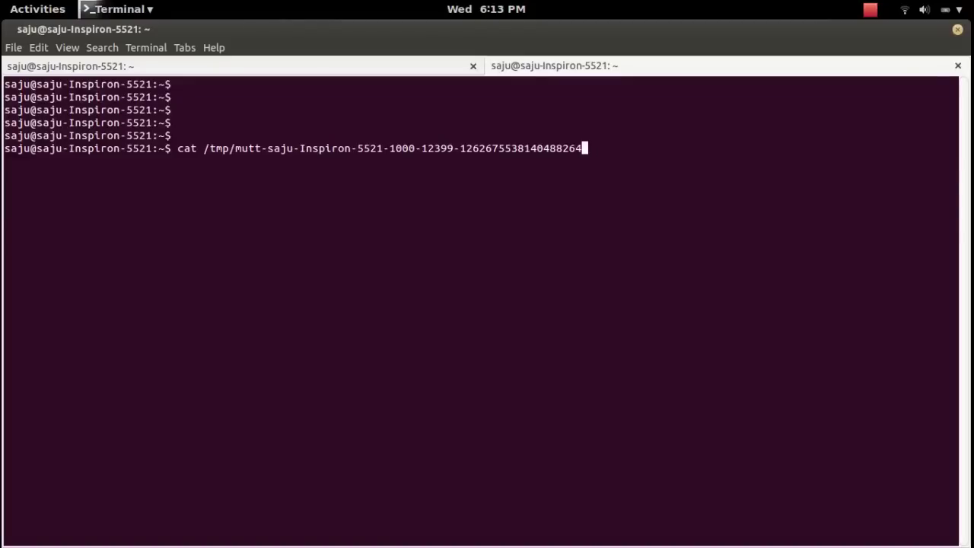
pyautogui.press('Return')
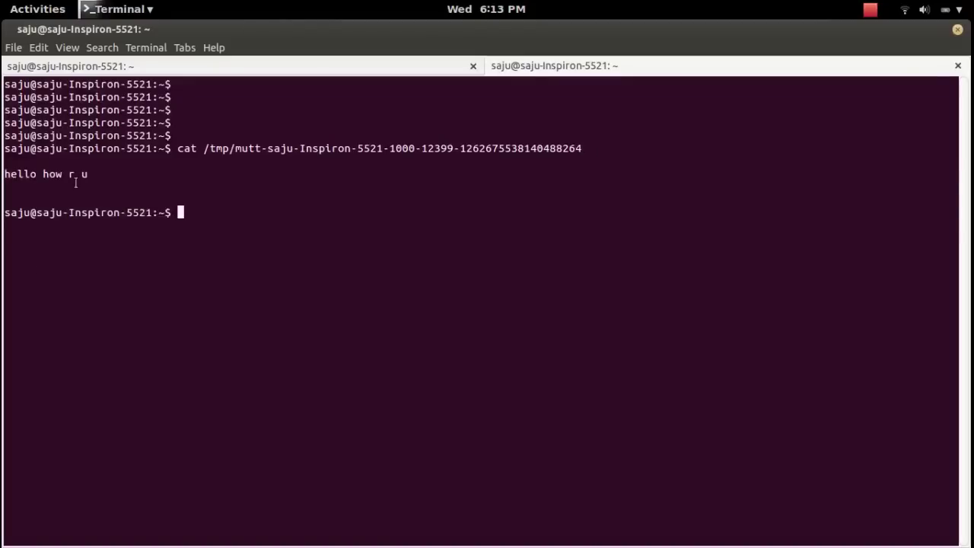
pyautogui.moveTo(89, 174); pyautogui.dragTo(4, 174)
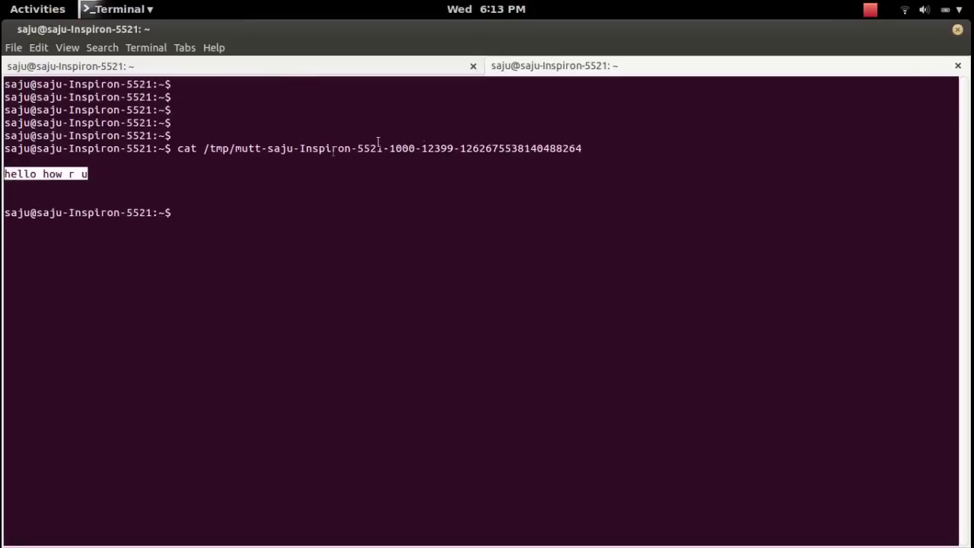
# Attach 1322_001.pdf from the home folder to the test1 message
pyautogui.click(376, 63)
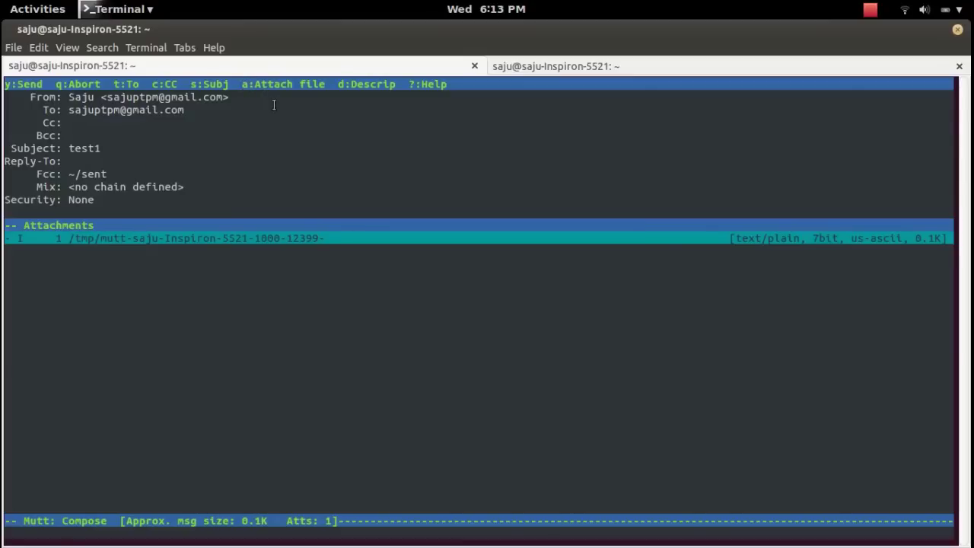
pyautogui.press('a')
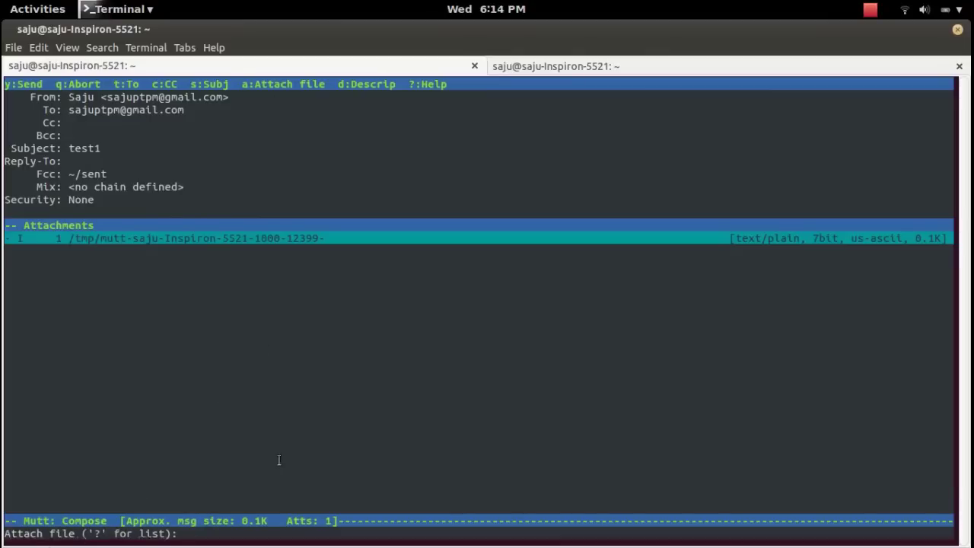
pyautogui.write('~')
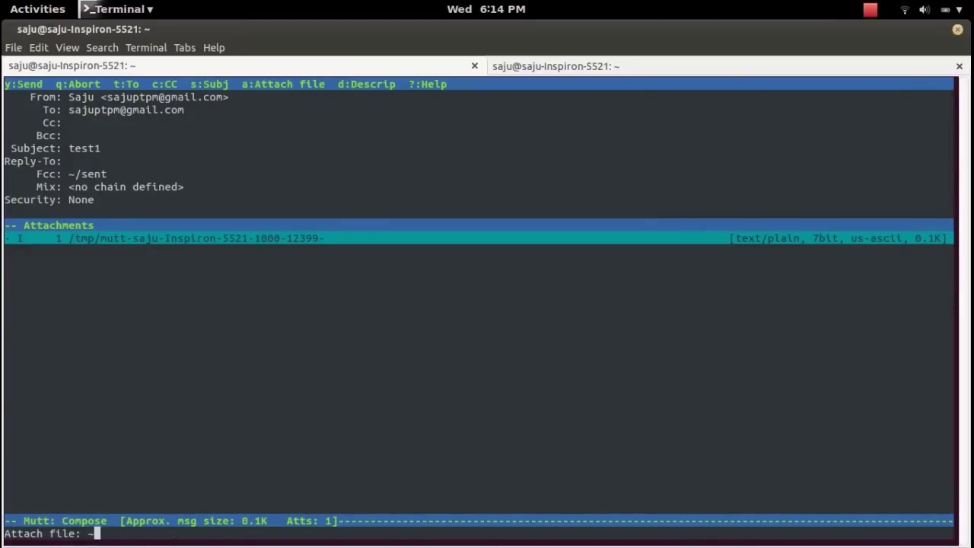
pyautogui.press('Tab')
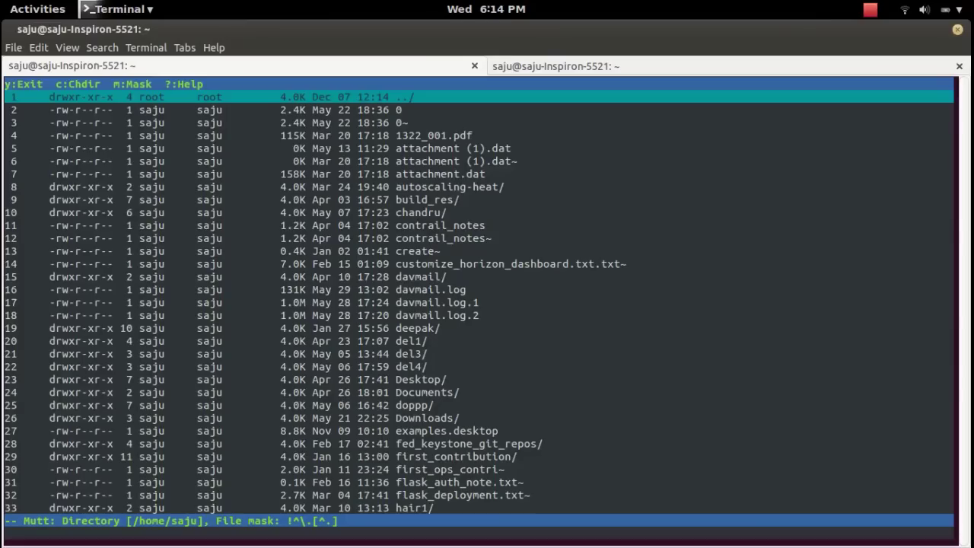
pyautogui.press('Down')
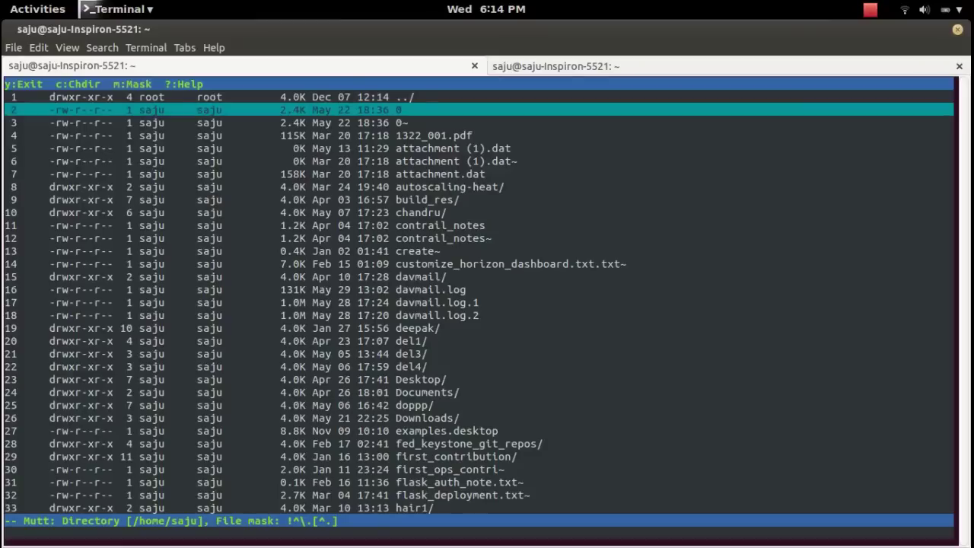
pyautogui.press('Down')
pyautogui.press('Down')
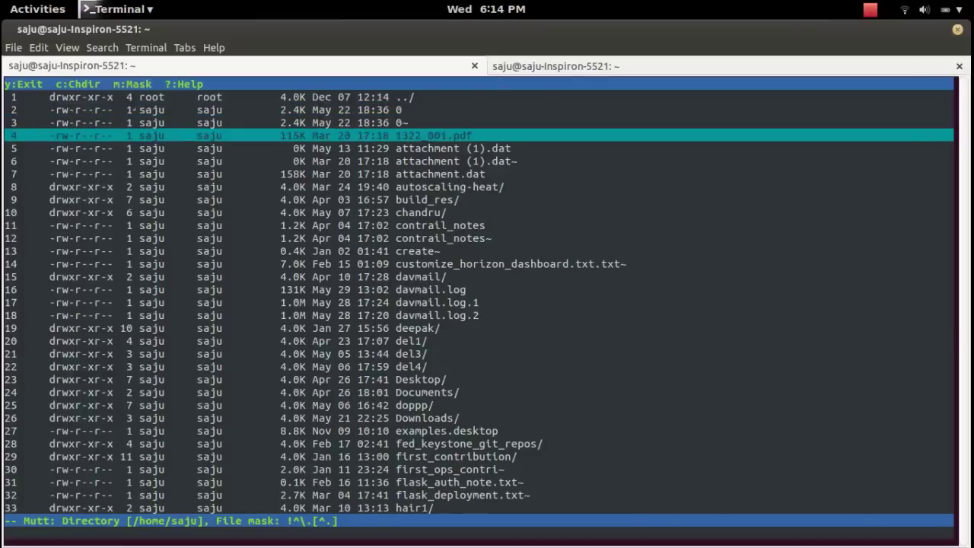
pyautogui.press('Return')
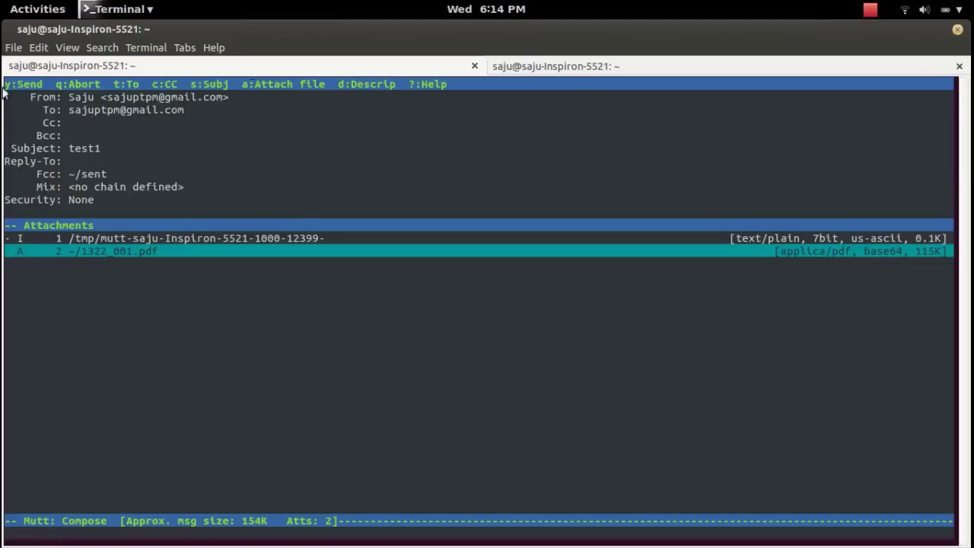
# Send the test1 message and dismiss the Evolution appointment reminder
pyautogui.press('y')
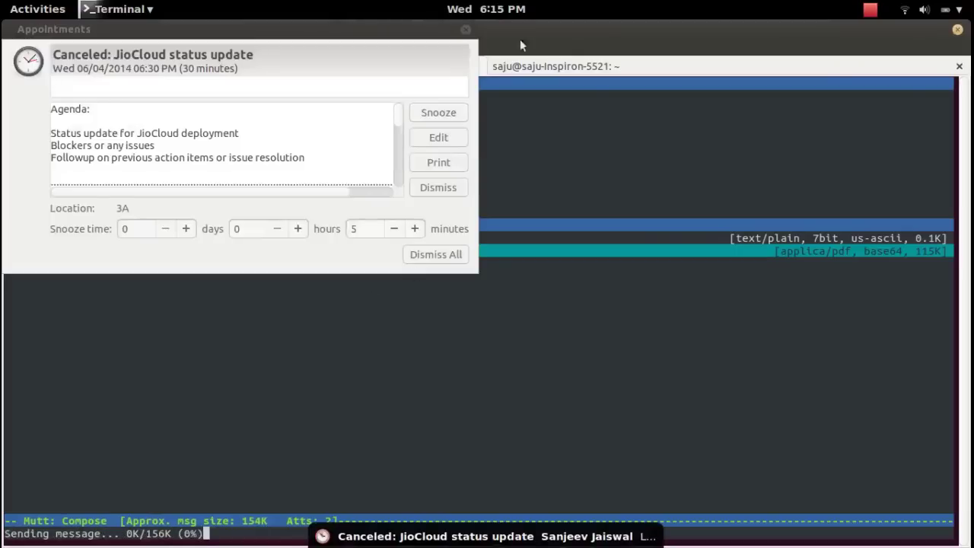
pyautogui.click(465, 29)
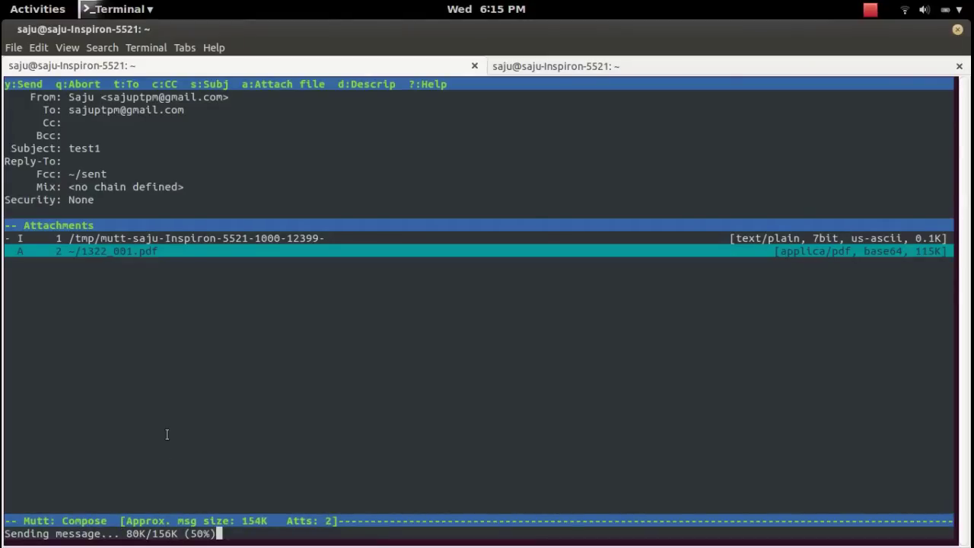
pyautogui.press('super')
pyautogui.press('super')
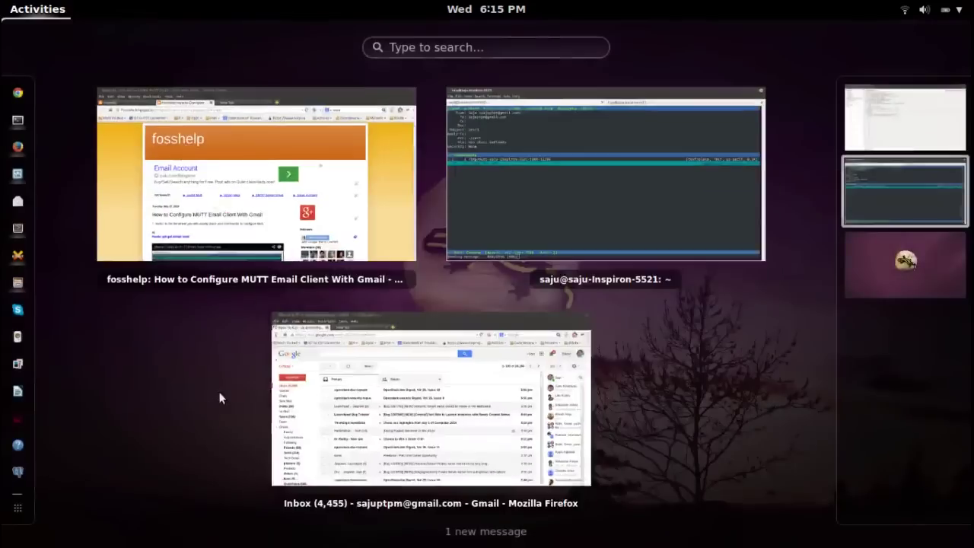
# Reload the Gmail inbox, where test1 hasn't arrived, and return to the Mutt terminal
pyautogui.click(307, 434)
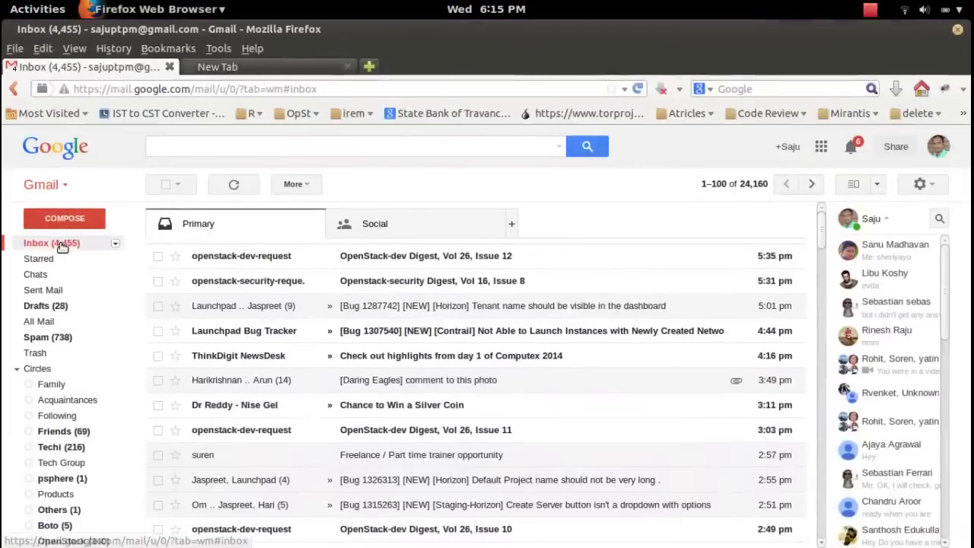
pyautogui.click(60, 242)
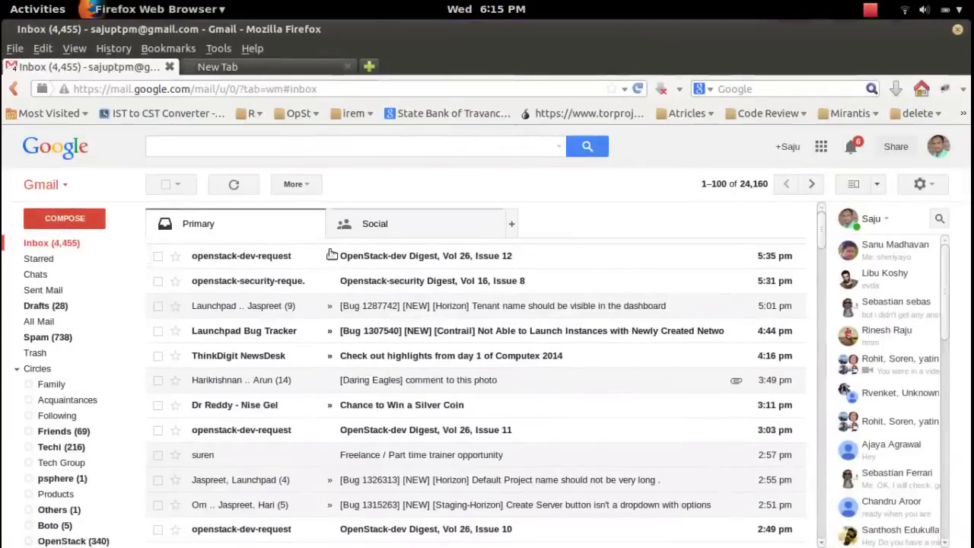
pyautogui.press('super')
pyautogui.click(553, 193)
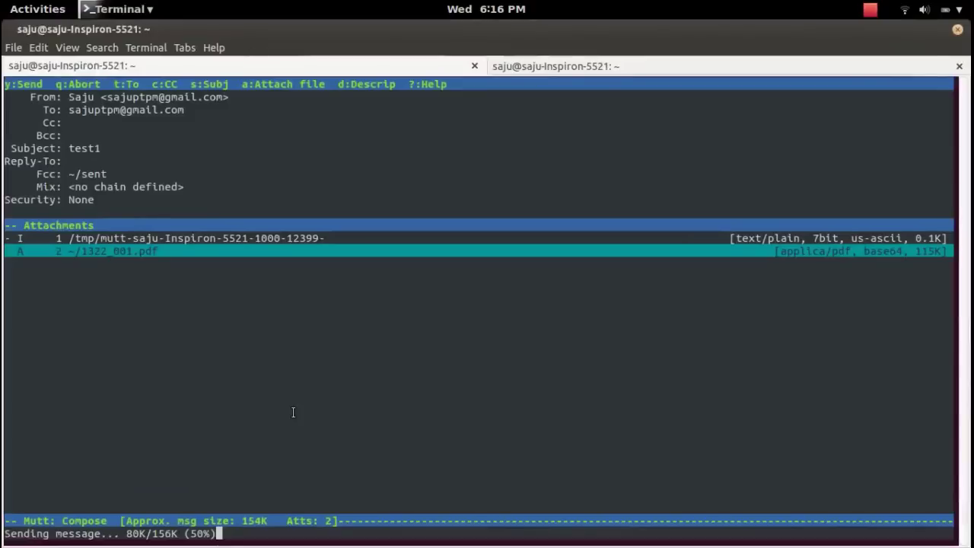
# Return to Mutt, wait for test1 to finish sending with 'Mail sent.', then show the overview
pyautogui.press('super')
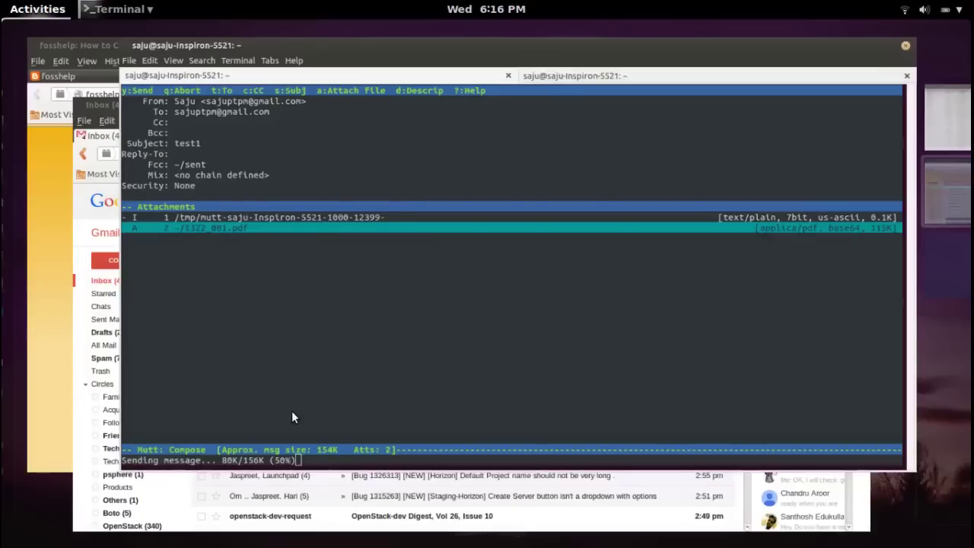
pyautogui.press('super')
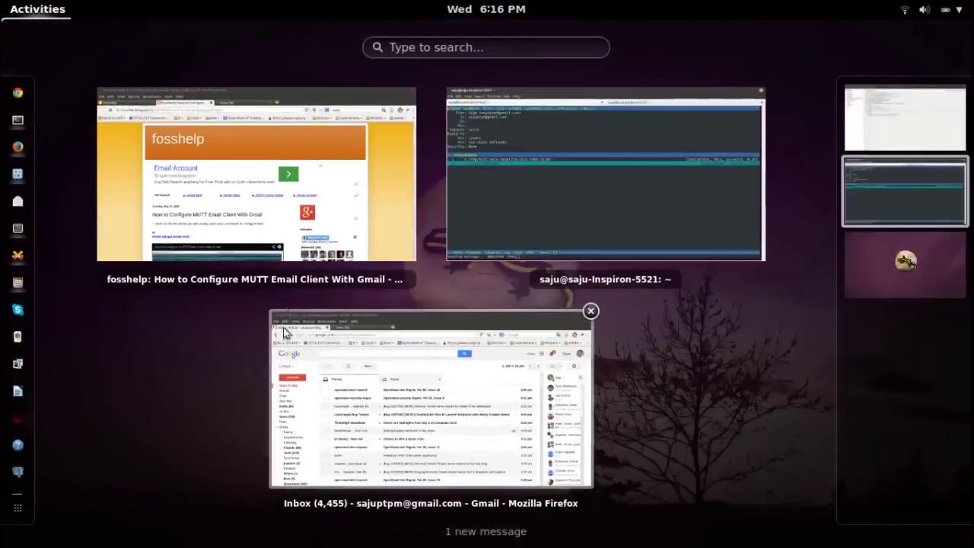
pyautogui.click(520, 212)
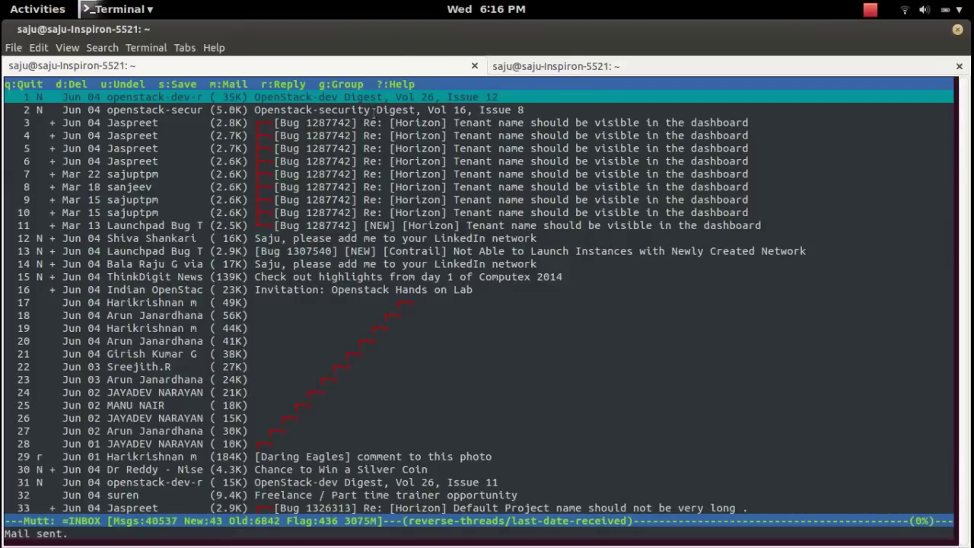
pyautogui.press('super')
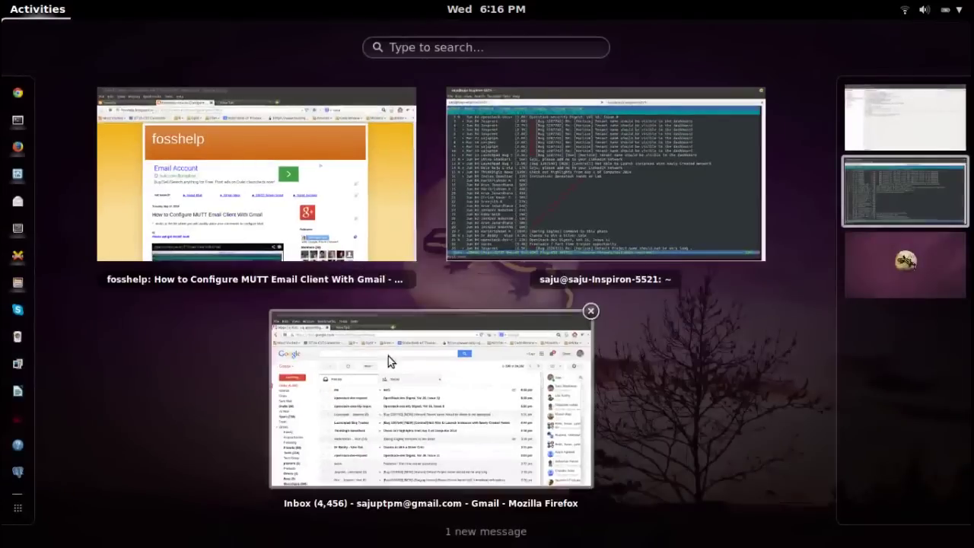
# Open test1 in Gmail to check its 'hello how r u' body and 1322_001.pdf, then return to Mutt
pyautogui.click(391, 365)
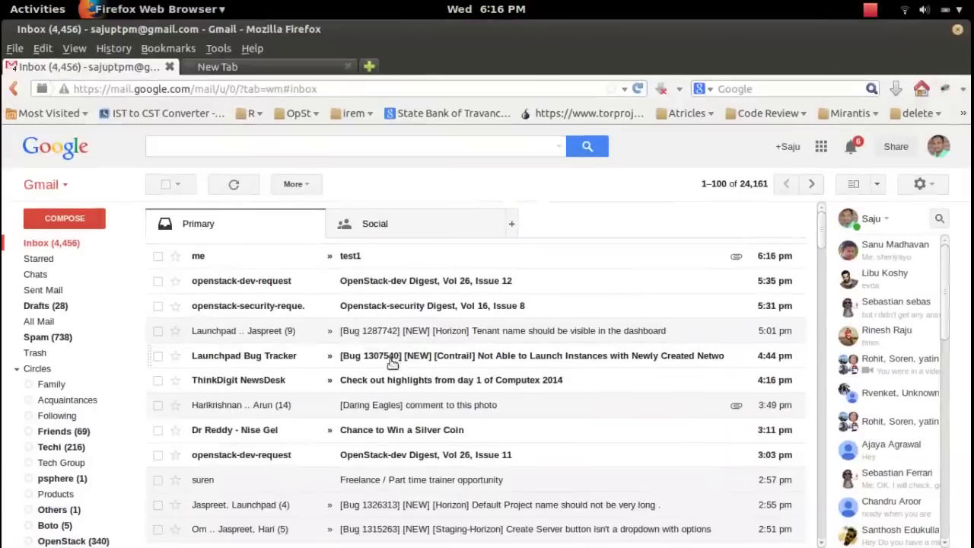
pyautogui.click(352, 258)
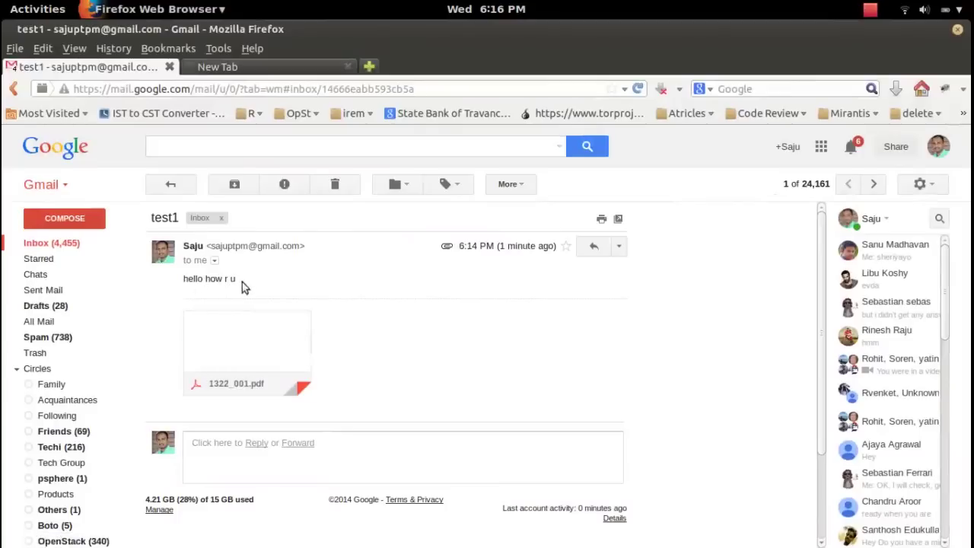
pyautogui.press('super')
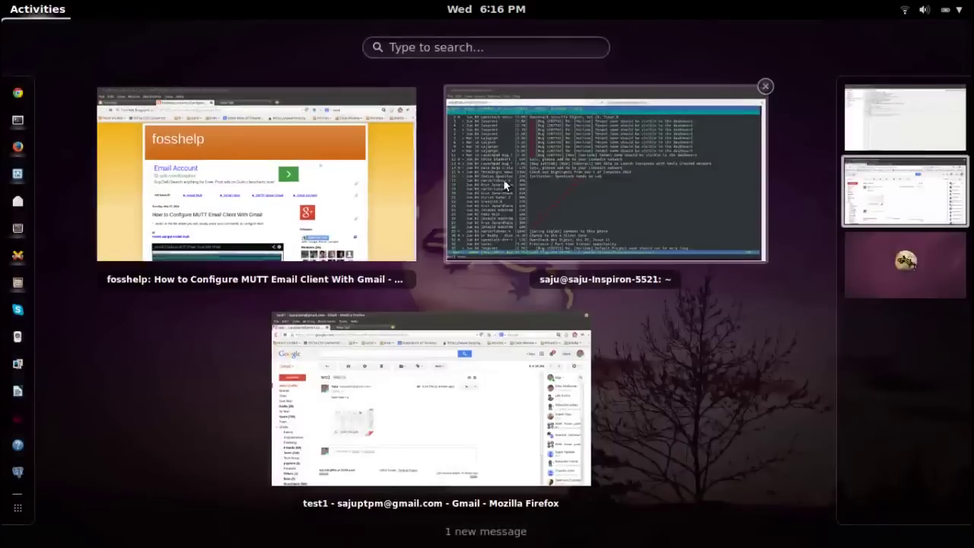
pyautogui.click(504, 179)
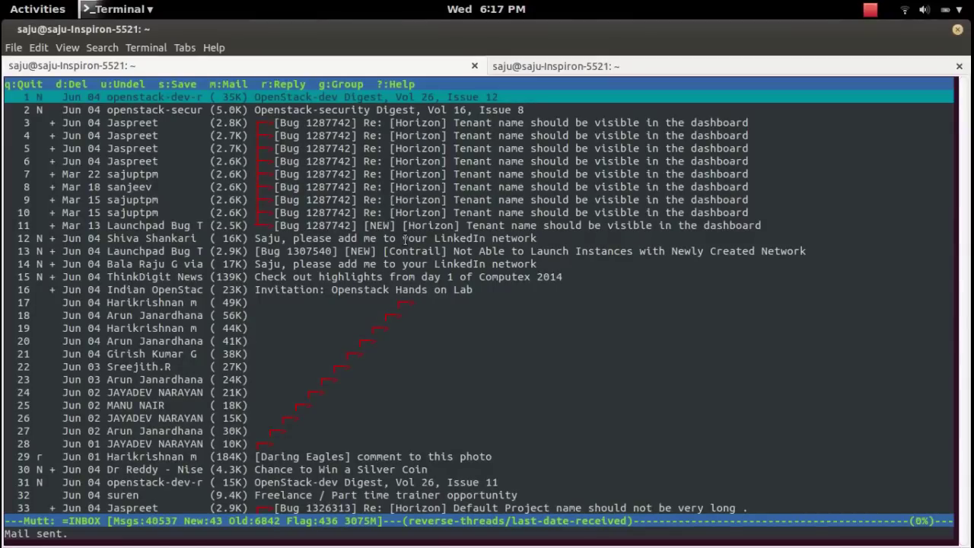
# Restart Mutt, open the test1 message, and select its 'hello how r u' body text
pyautogui.press('q')
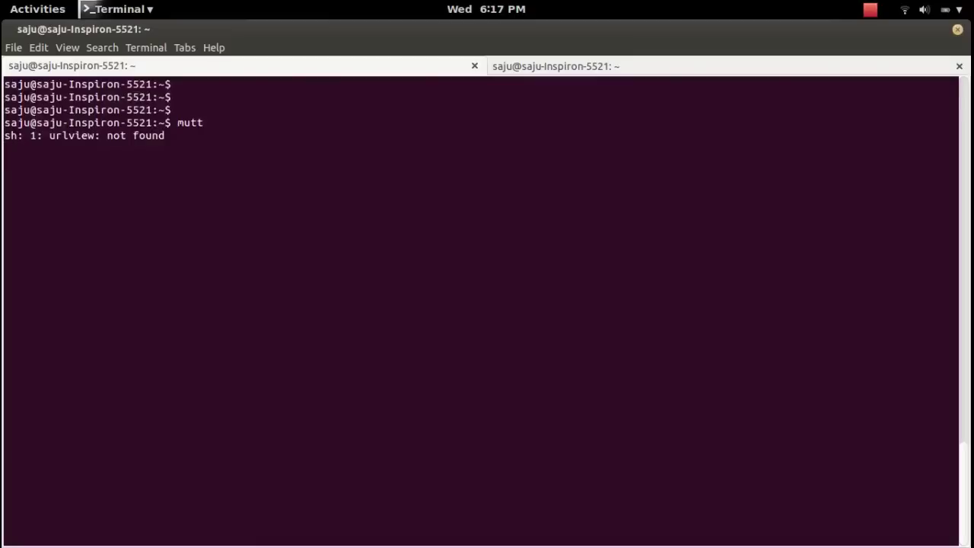
pyautogui.press('Return')
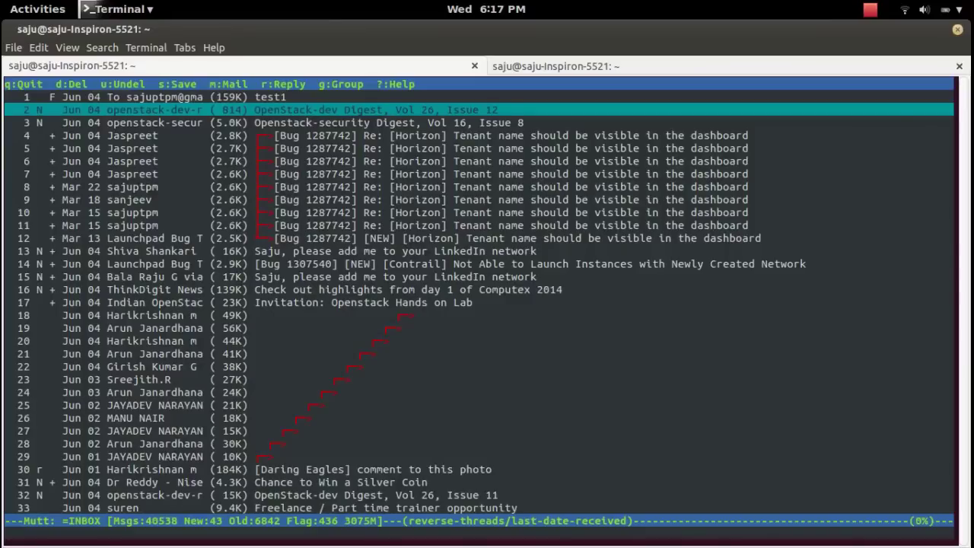
pyautogui.press('Up')
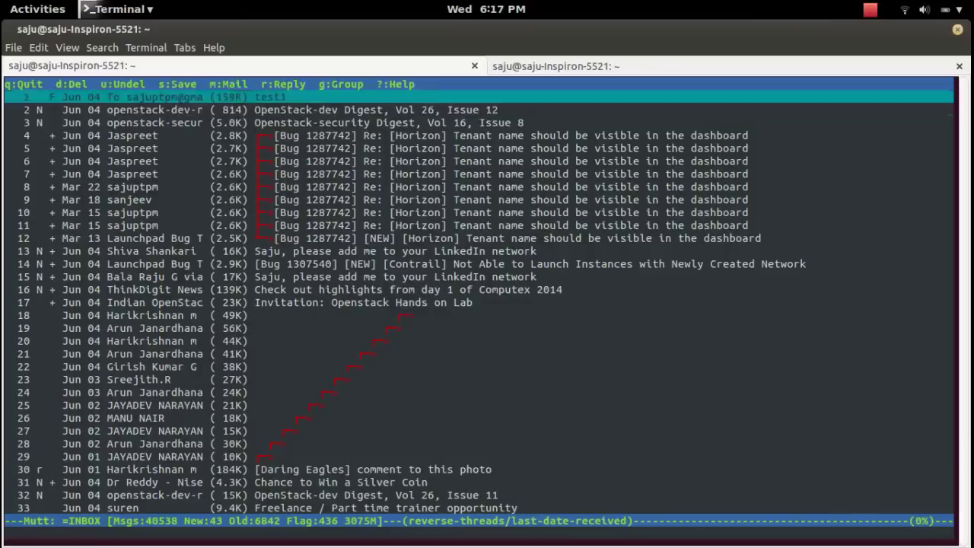
pyautogui.press('Return')
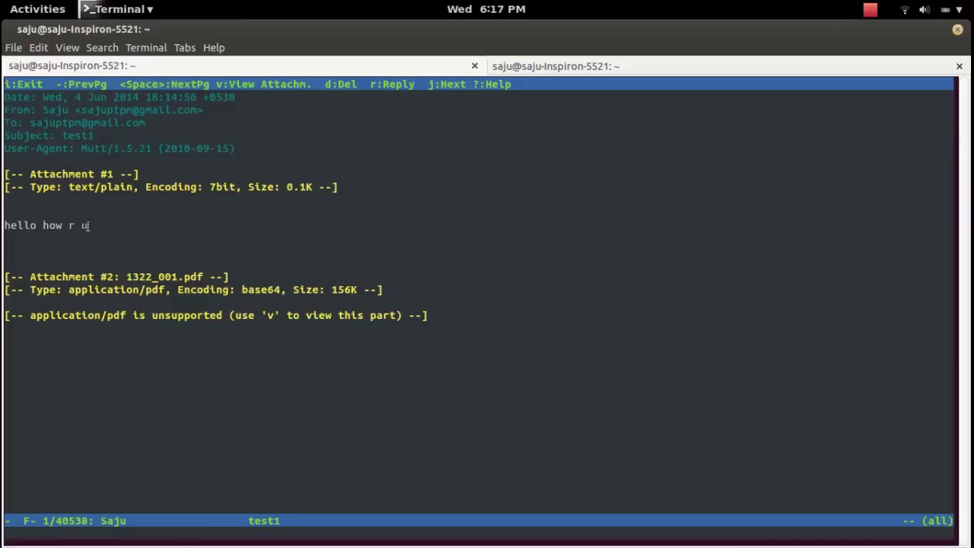
pyautogui.moveTo(89, 227); pyautogui.dragTo(4, 228)
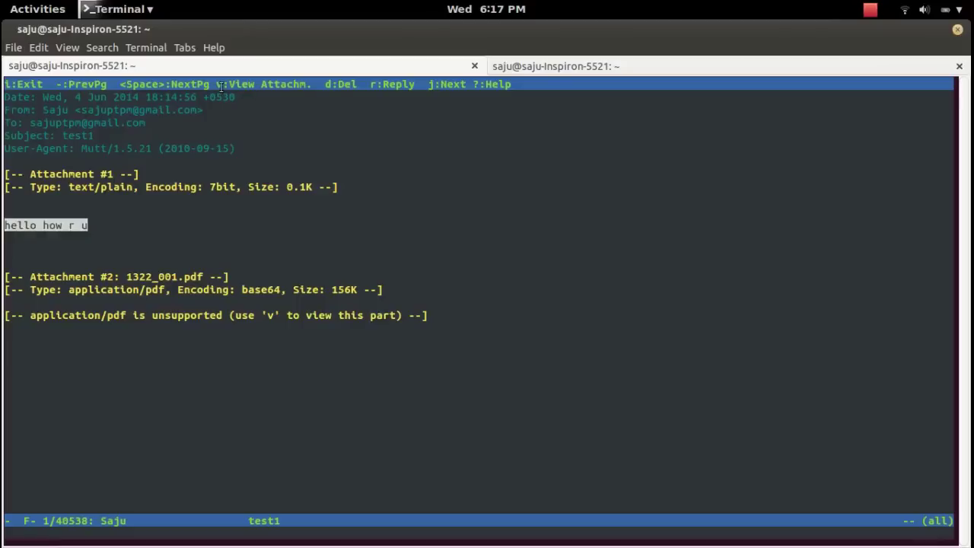
# Show test1's attachment list and select the 1322_001.pdf attachment
pyautogui.click(351, 211)
pyautogui.press('v')
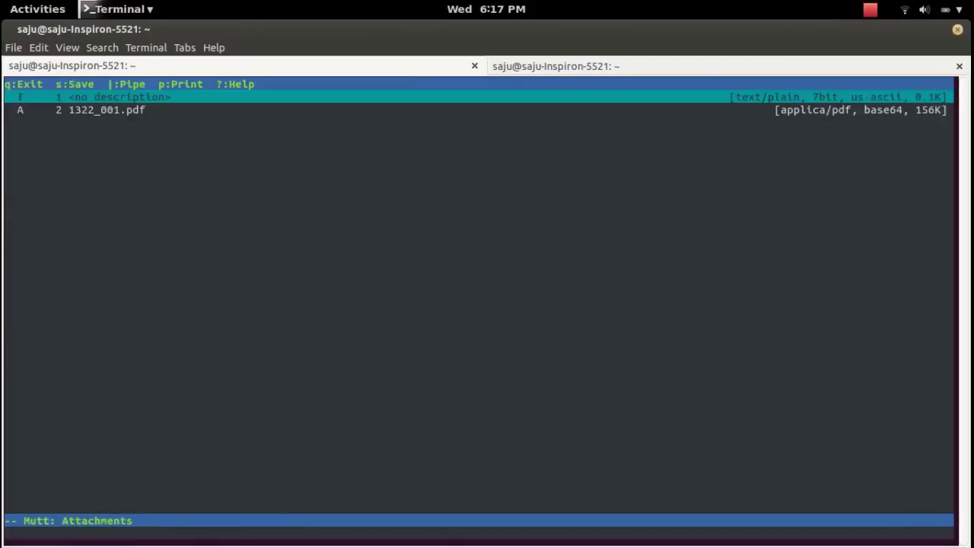
pyautogui.press('Down')
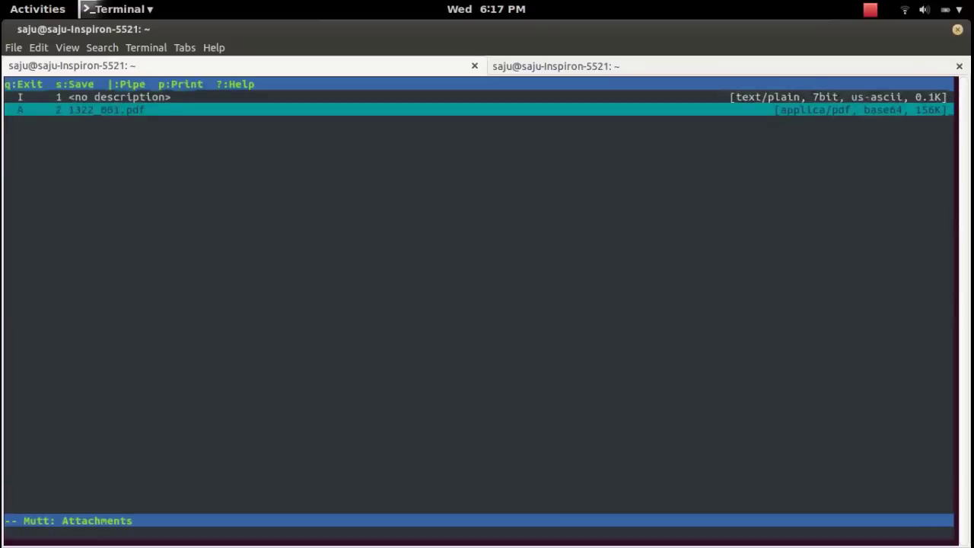
pyautogui.press('Up')
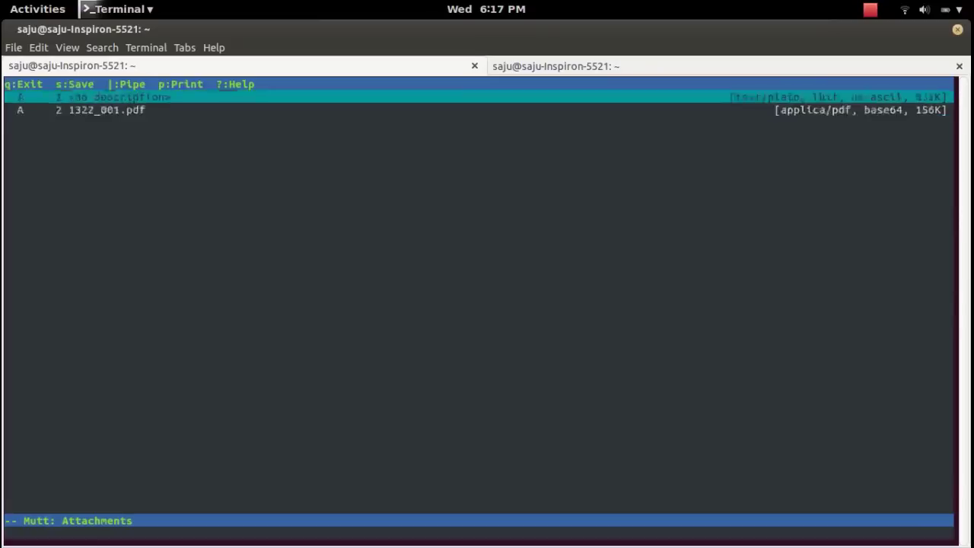
pyautogui.press('Down')
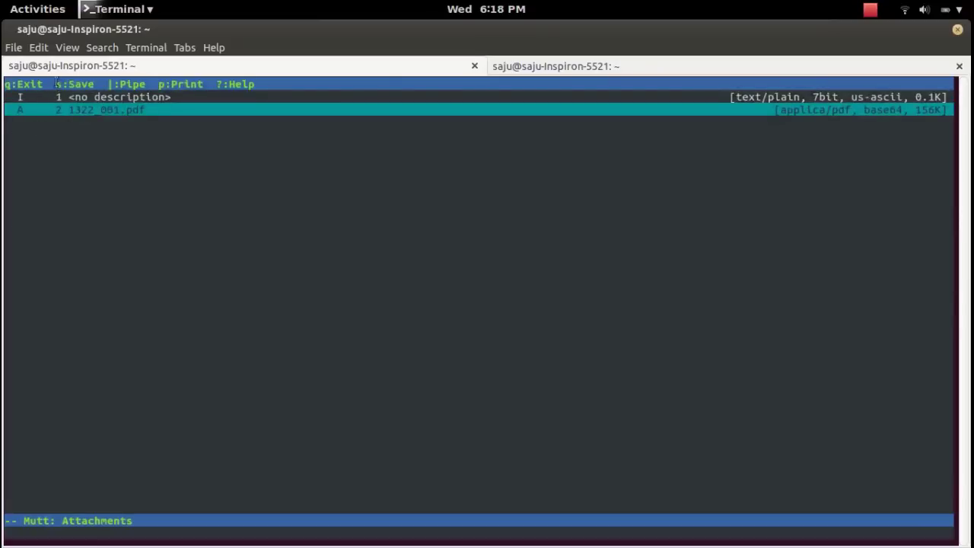
# Save the PDF as ~/1322_001_2222.pdf and go back to the test1 message
pyautogui.press('s')
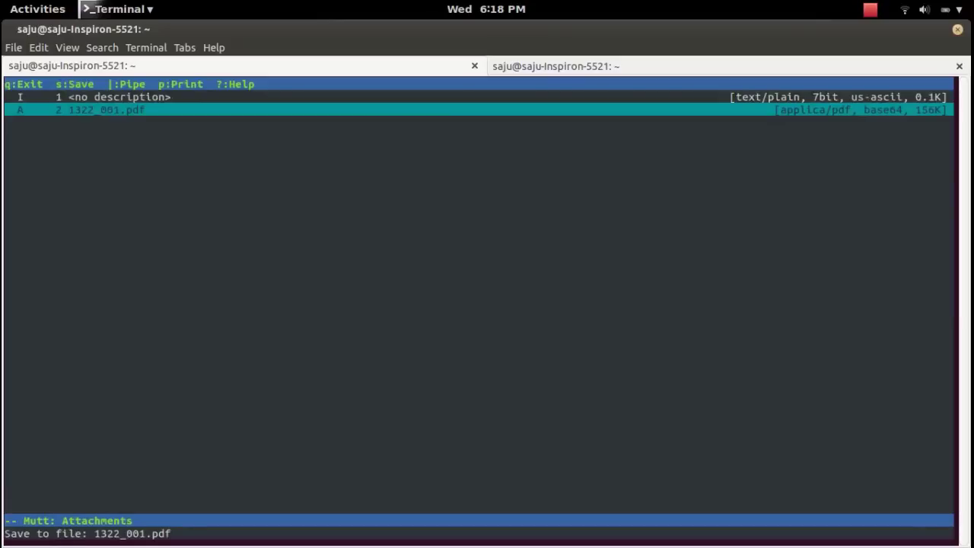
pyautogui.press('Left')
pyautogui.press('Left')
pyautogui.press('Left')
pyautogui.press('Left')
pyautogui.press('Left')
pyautogui.press('Left')
pyautogui.write('~/')
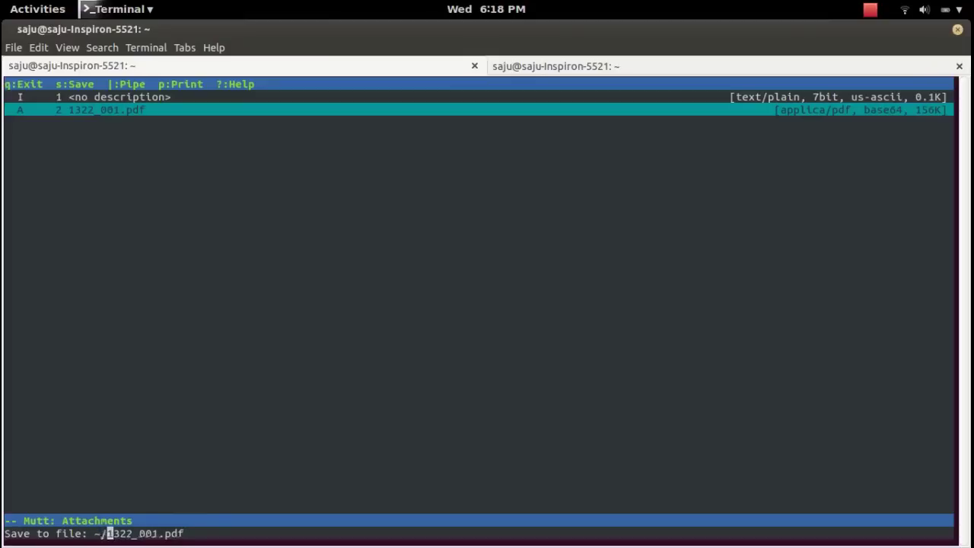
pyautogui.press('Right')
pyautogui.press('Right')
pyautogui.press('Right')
pyautogui.press('Right')
pyautogui.press('Right')
pyautogui.press('Right')
pyautogui.press('Left')
pyautogui.press('Left')
pyautogui.write('_2222')
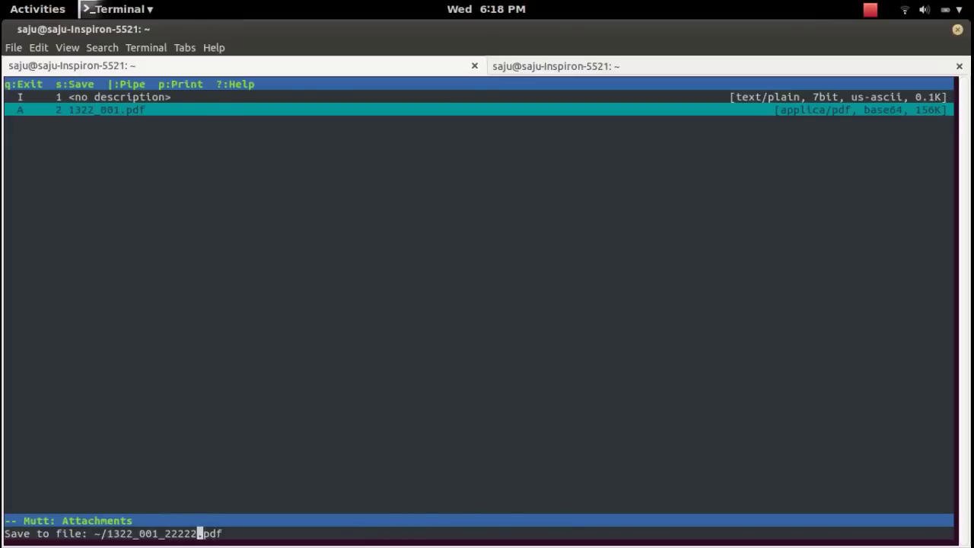
pyautogui.press('Return')
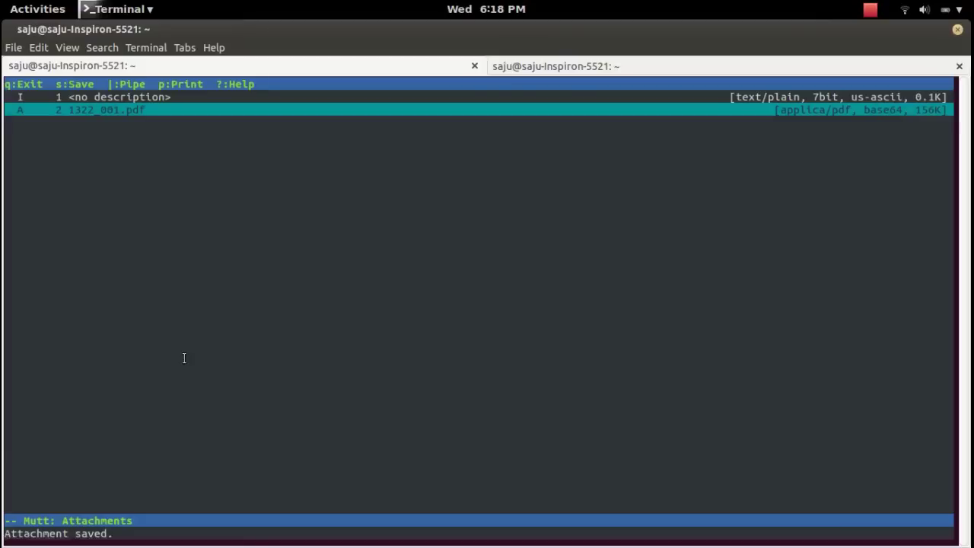
pyautogui.press('Up')
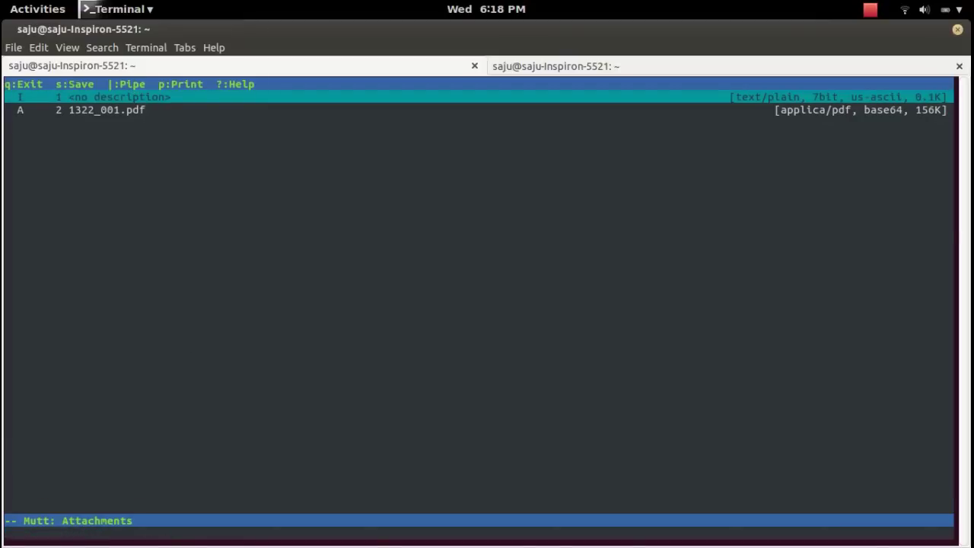
pyautogui.press('Down')
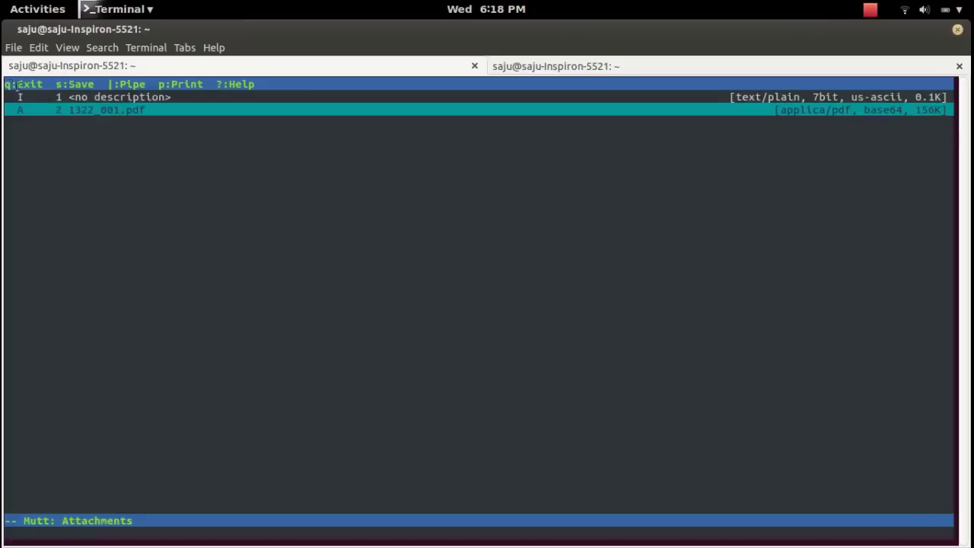
pyautogui.press('q')
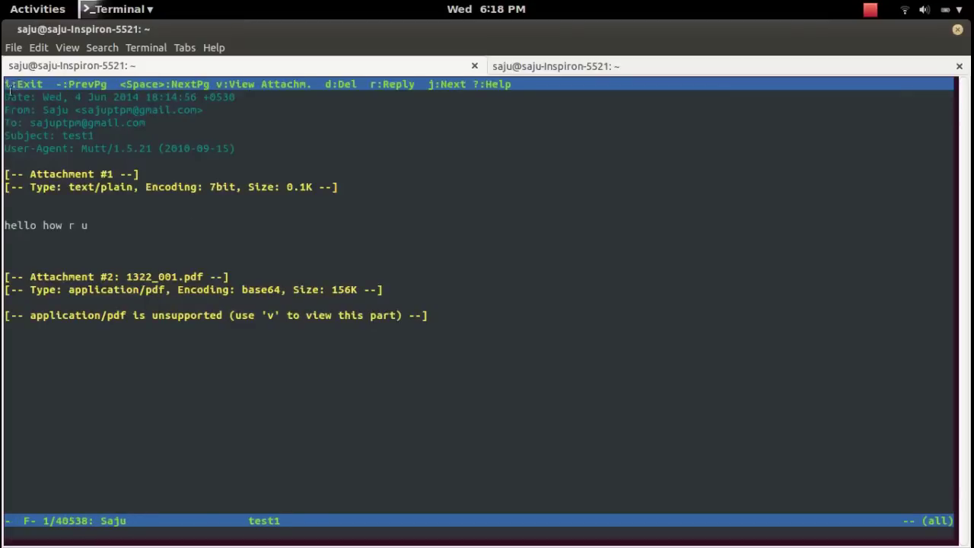
# Return from test1 to the INBOX index and bring up the 'Exit Mutt?' prompt
pyautogui.press('q')
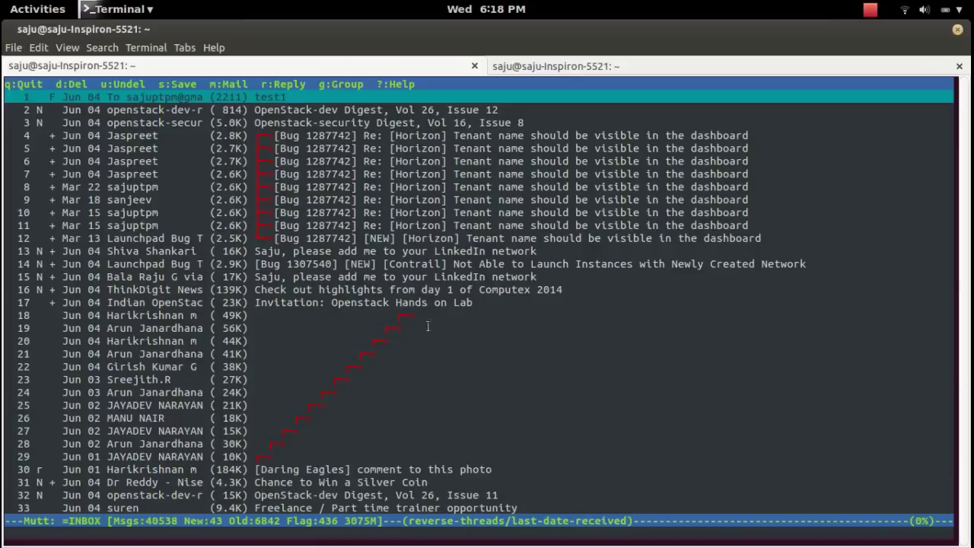
pyautogui.press('q')
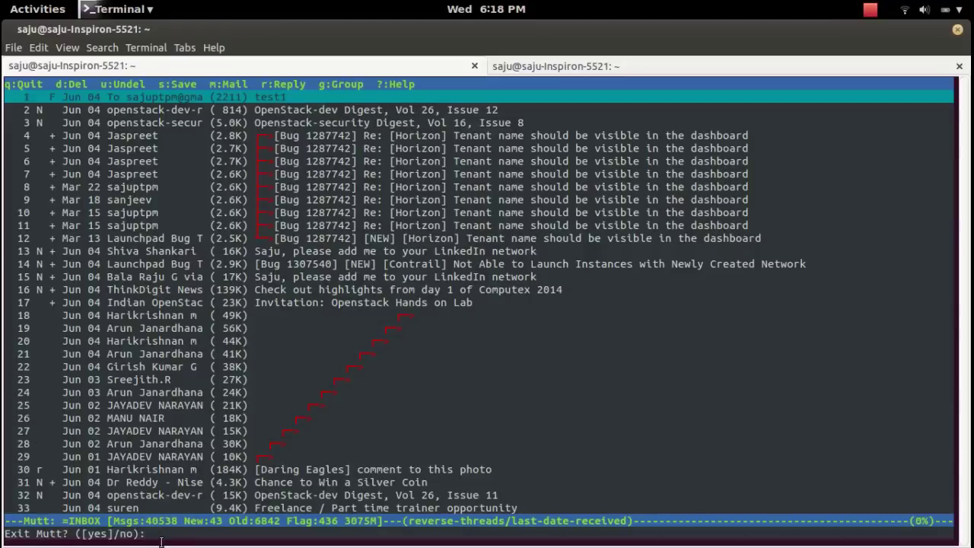
# Confirm exiting Mutt, add blank shell lines, enter mutt at the prompt, and show the overview
pyautogui.press('Return')
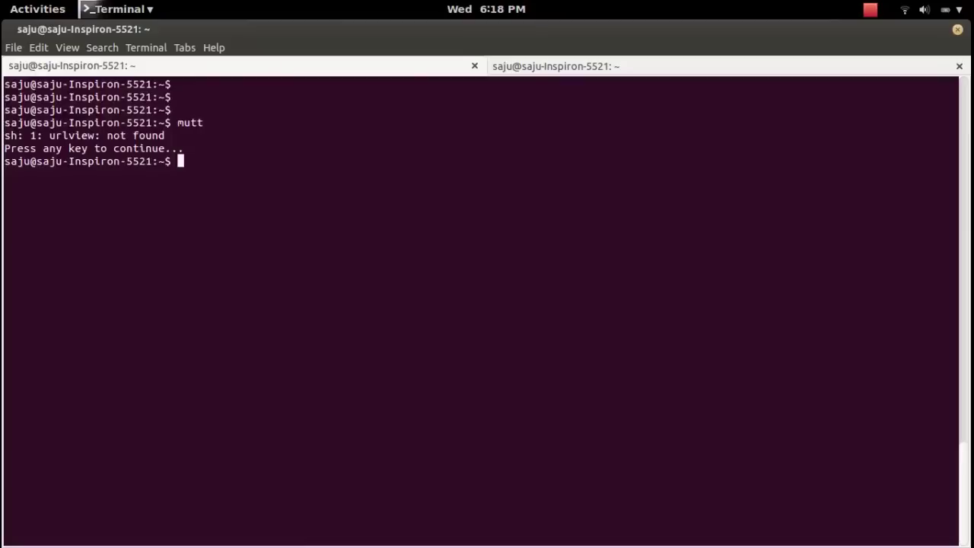
pyautogui.press('Return')
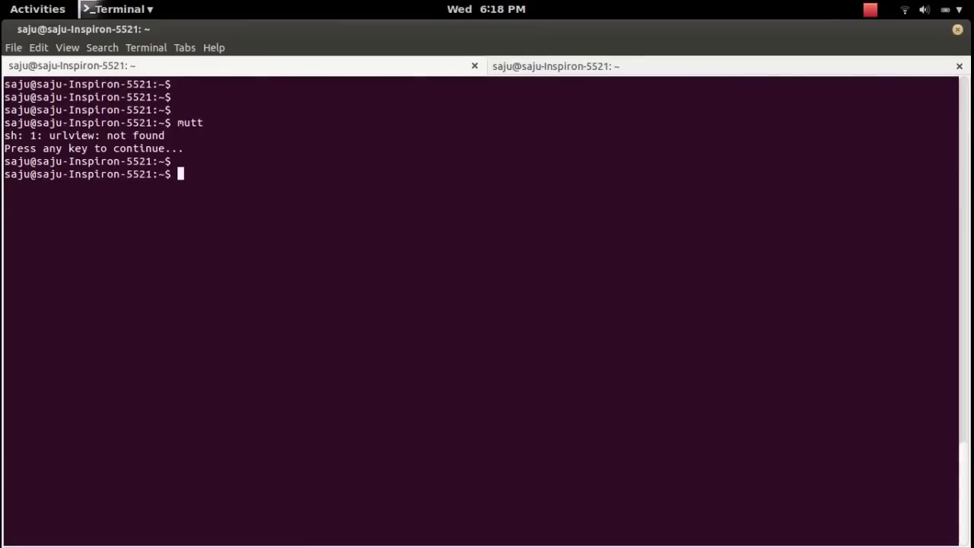
pyautogui.press('Return')
pyautogui.press('Return')
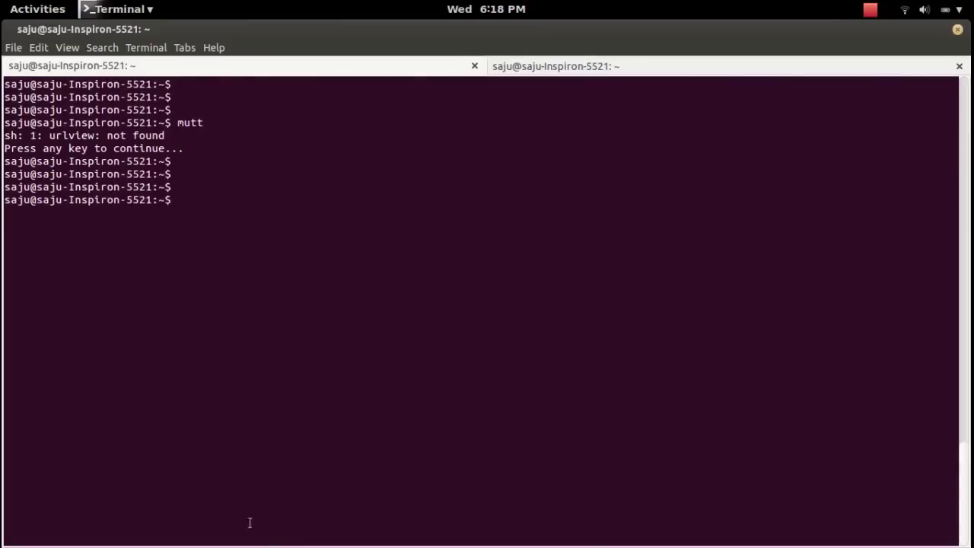
pyautogui.press('Return')
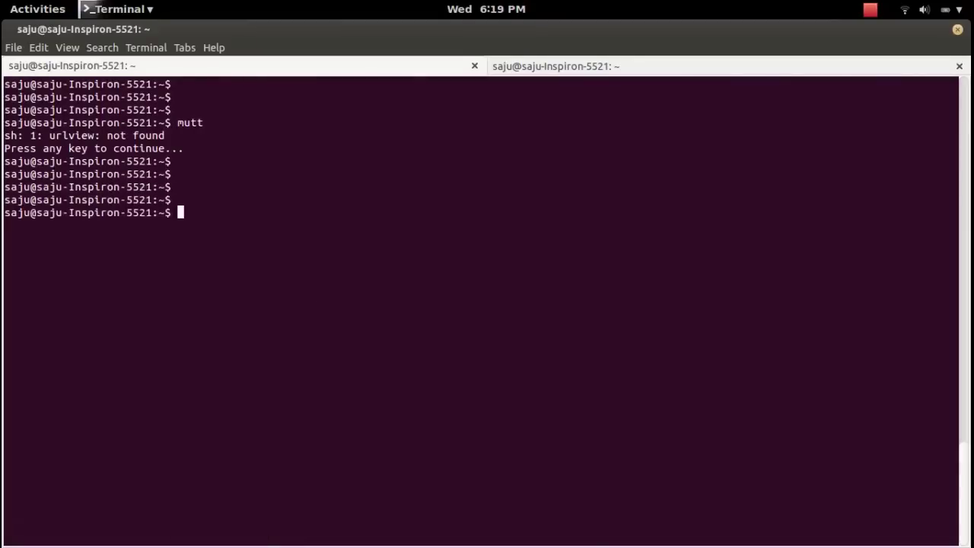
pyautogui.press('Return')
pyautogui.press('Return')
pyautogui.press('Return')
pyautogui.write('mutt')
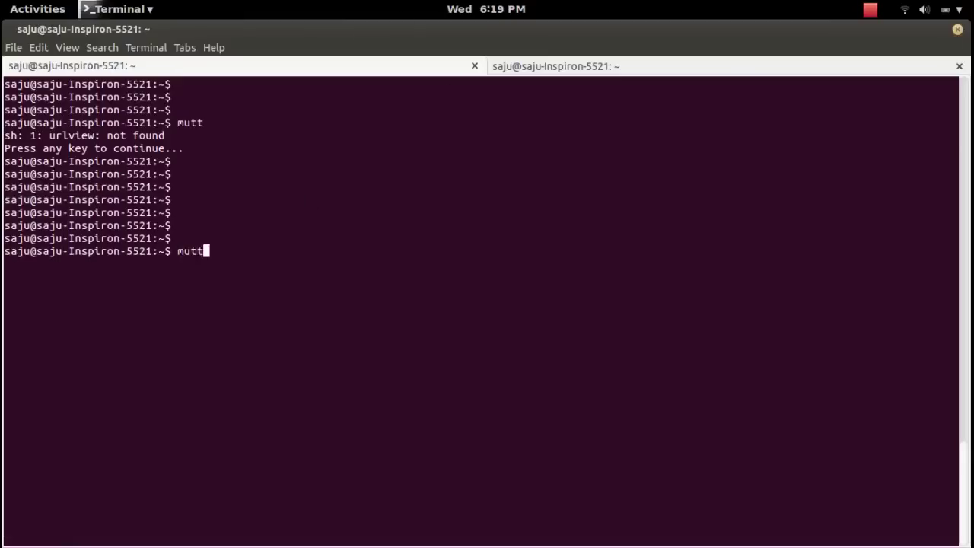
pyautogui.press('super')
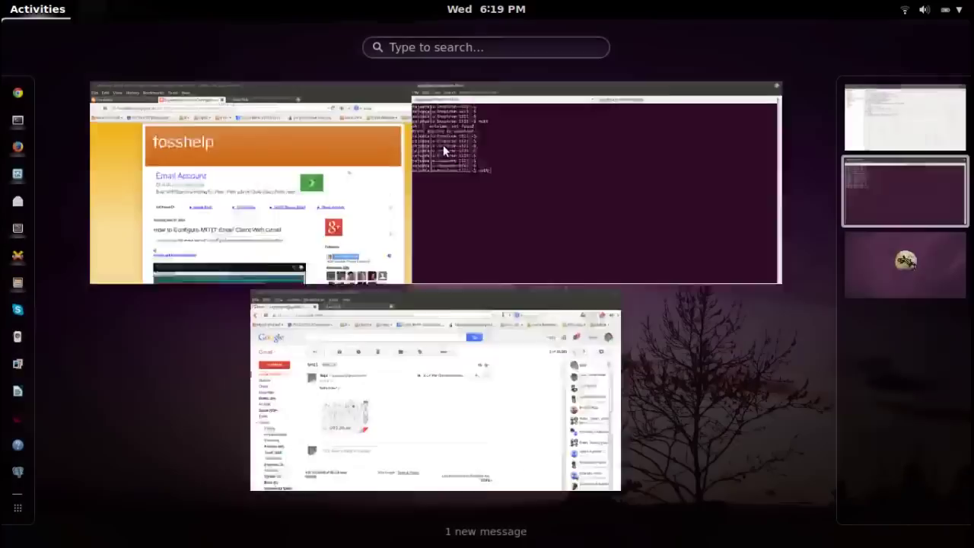
pyautogui.moveTo(606, 174)
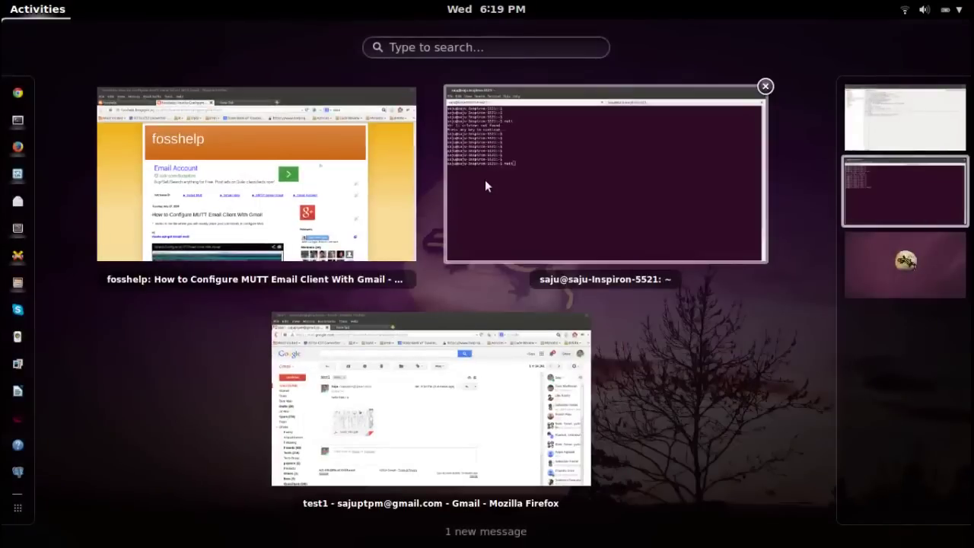
# Bring up the terminal, then open the fosshelp blog's Mutt configuration post in Firefox
pyautogui.click(463, 207)
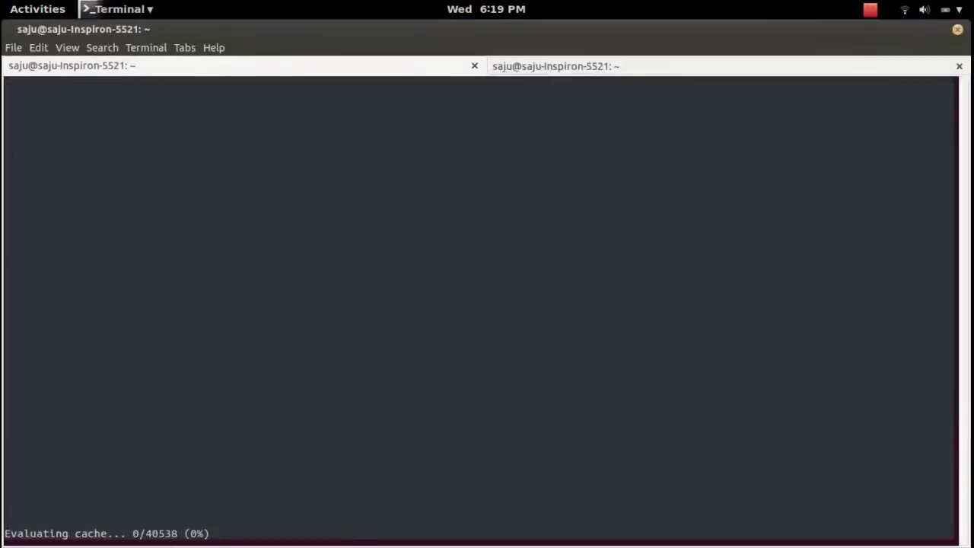
pyautogui.press('super')
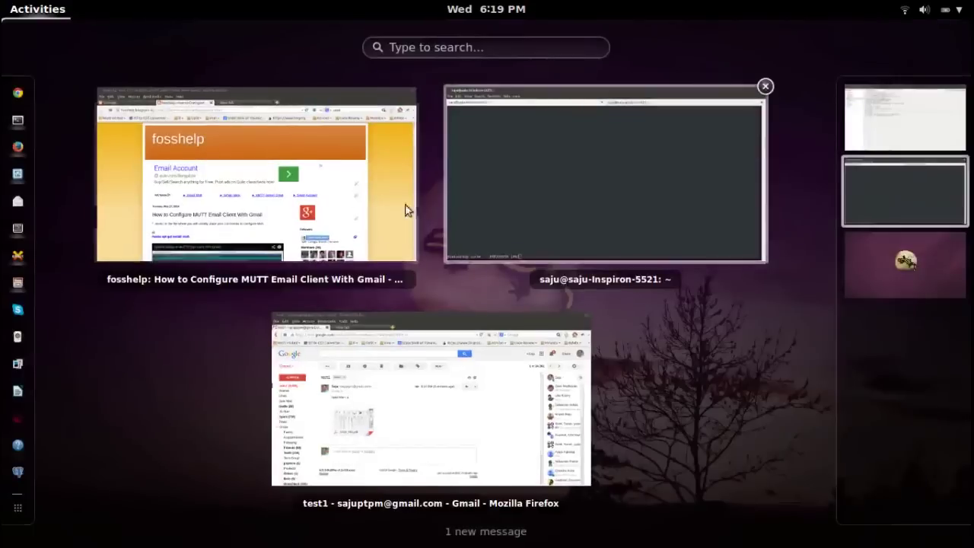
pyautogui.click(330, 182)
pyautogui.click(76, 67)
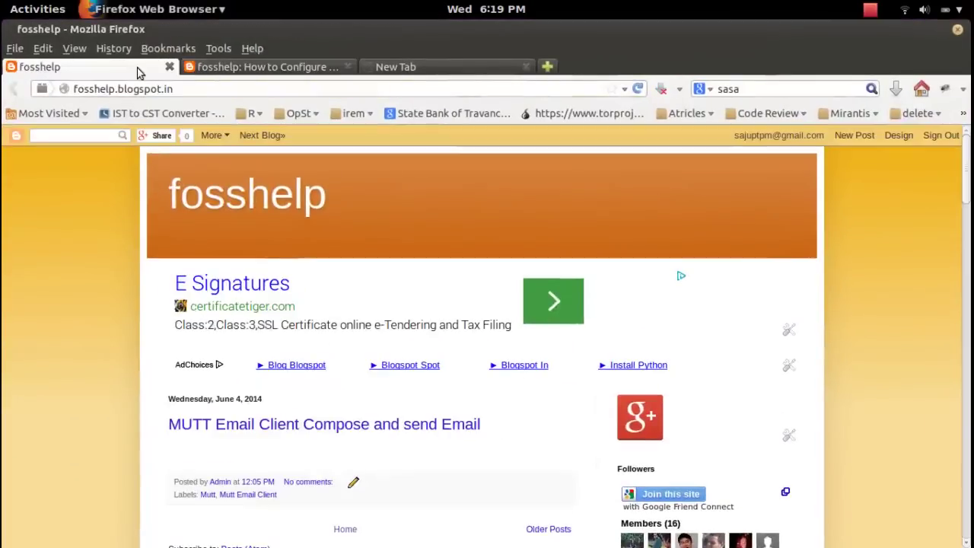
pyautogui.click(292, 67)
# Check the terminal, then return Gmail to the inbox list with test1 at the top
pyautogui.press('super')
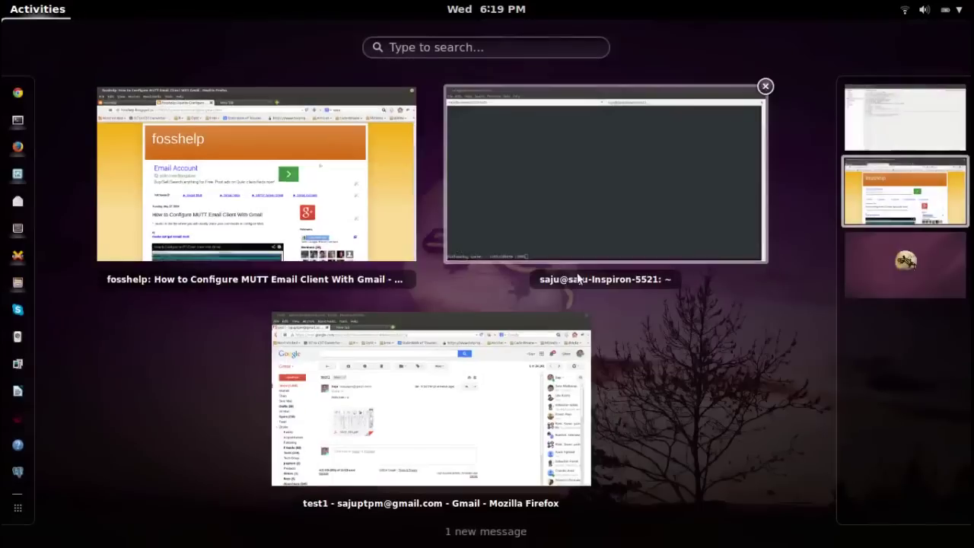
pyautogui.moveTo(430, 399)
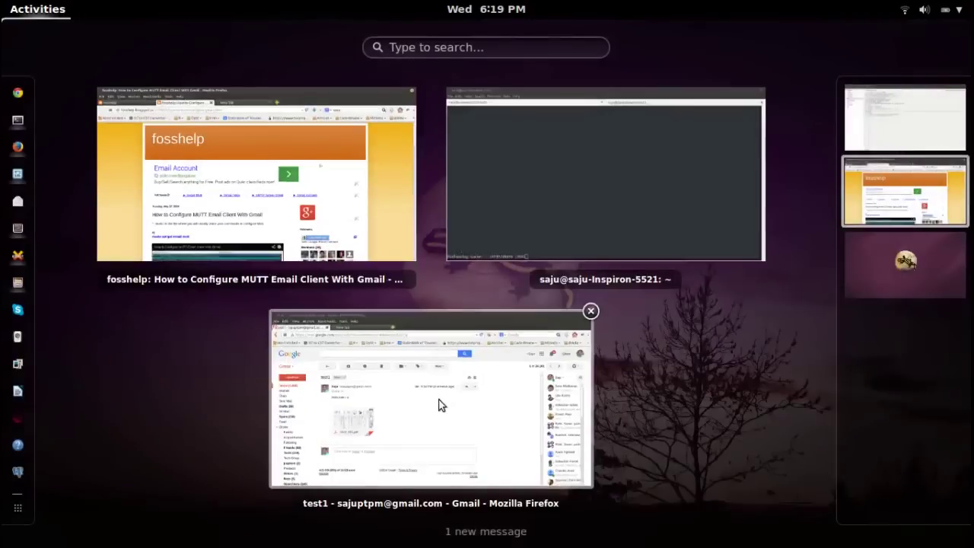
pyautogui.click(560, 225)
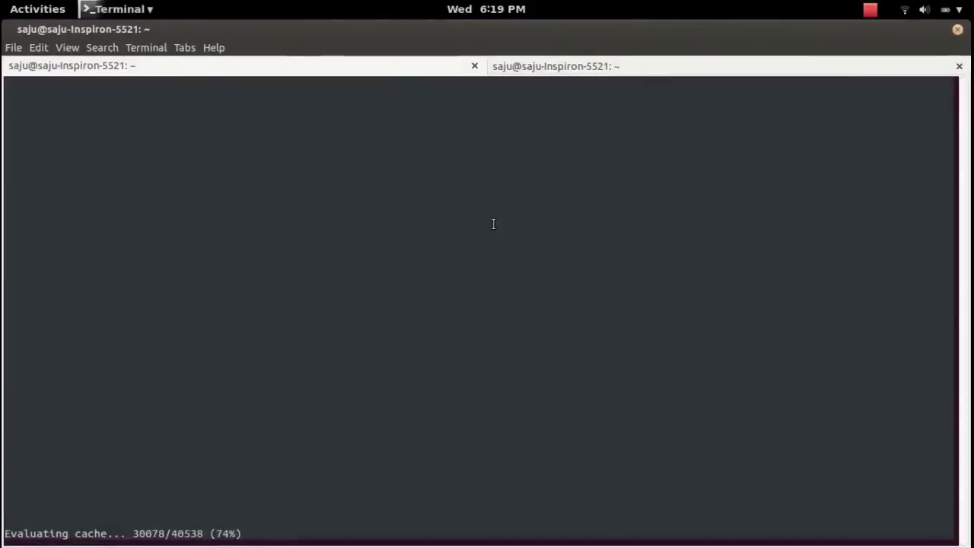
pyautogui.press('super')
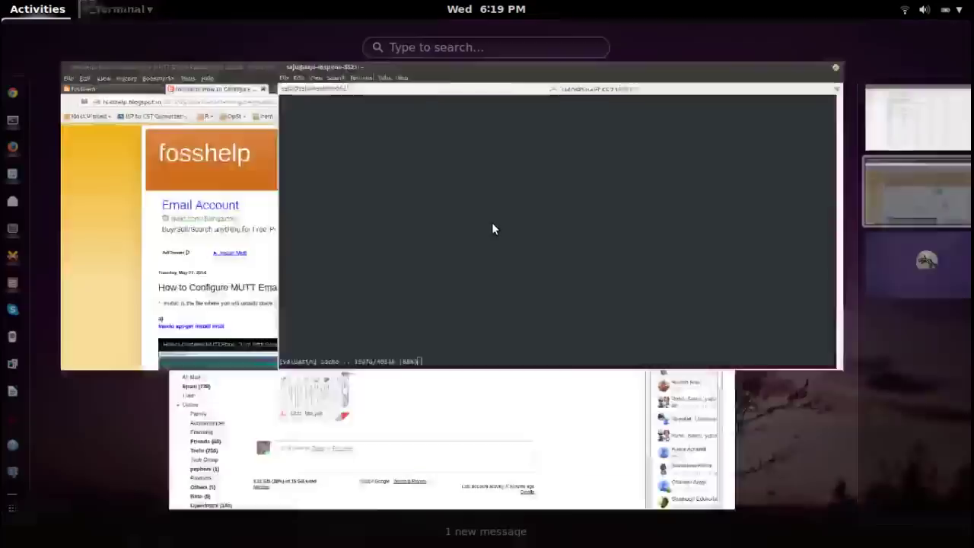
pyautogui.click(401, 373)
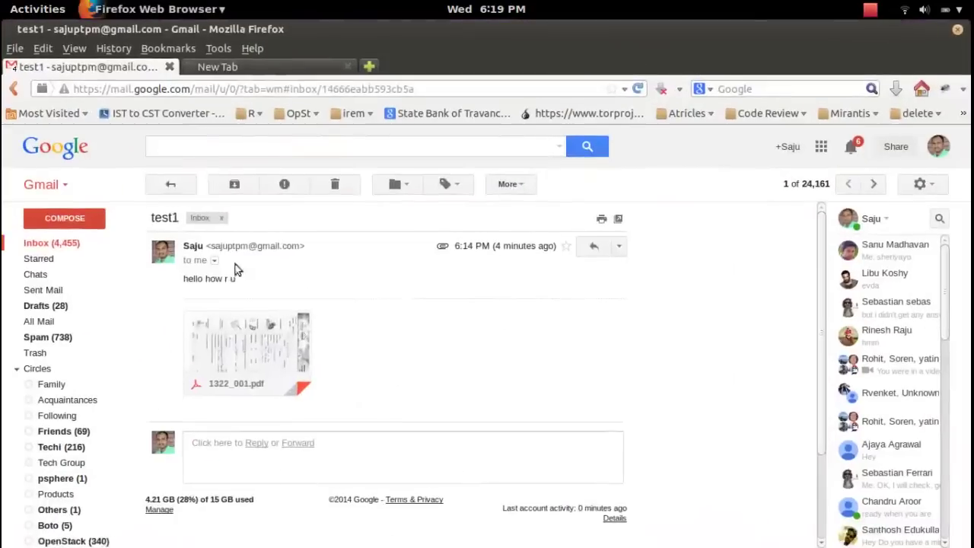
pyautogui.click(76, 243)
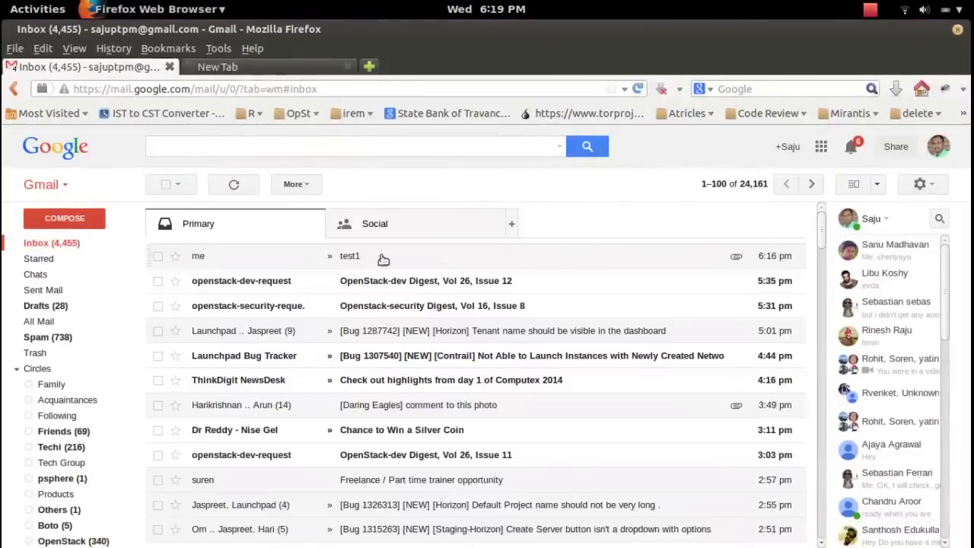
pyautogui.press('super')
# Mark test1, message 1 in the Mutt index, for deletion
pyautogui.click(544, 208)
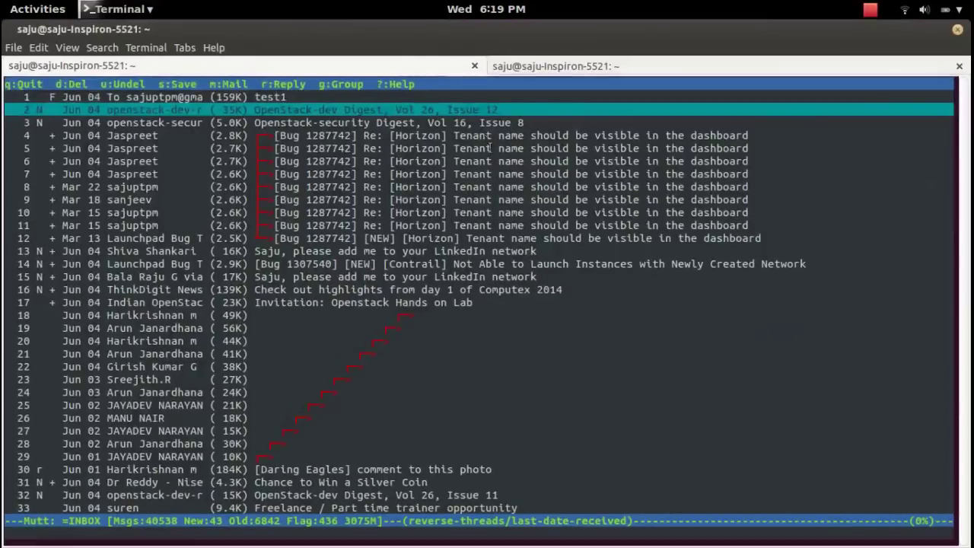
pyautogui.press('Up')
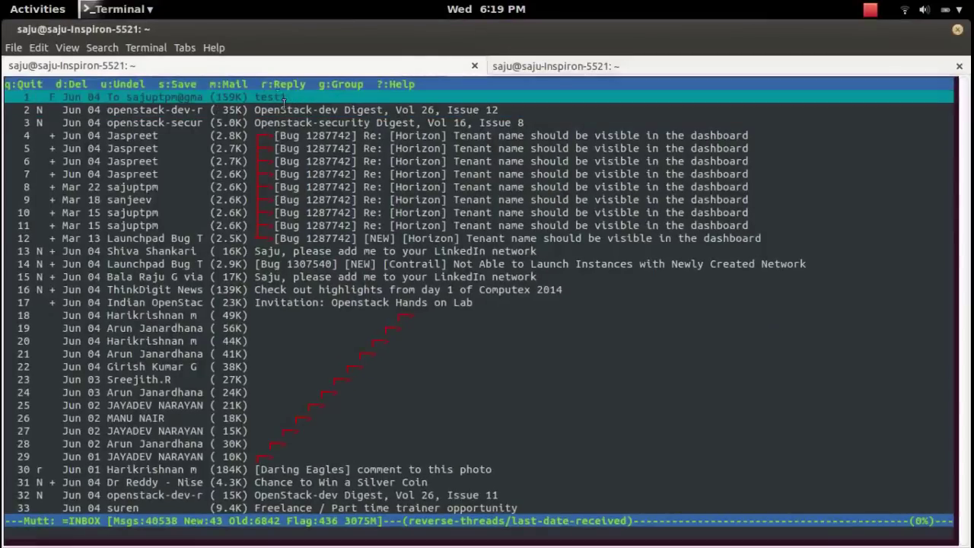
pyautogui.press('d')
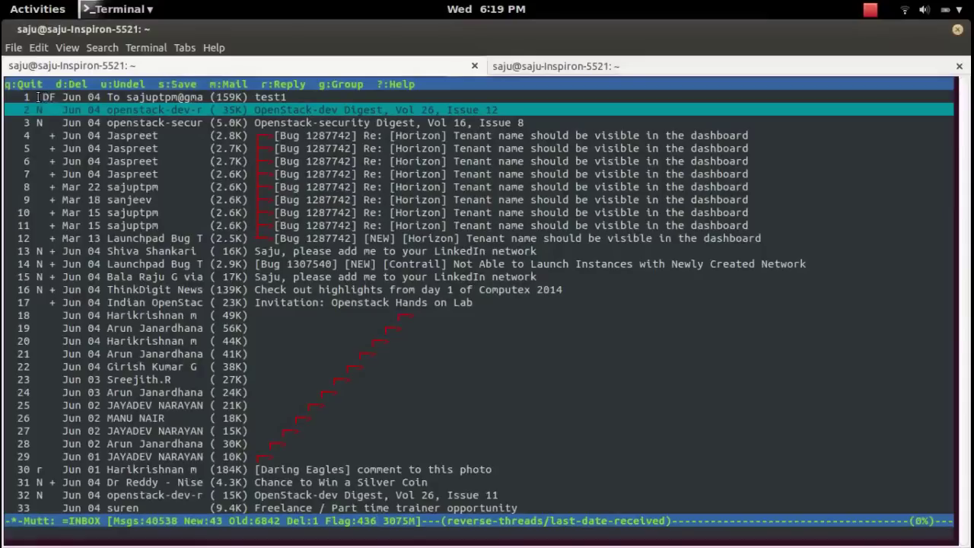
# Reload the Gmail inbox, then quit Mutt with a yes confirmation to the shell
pyautogui.press('super')
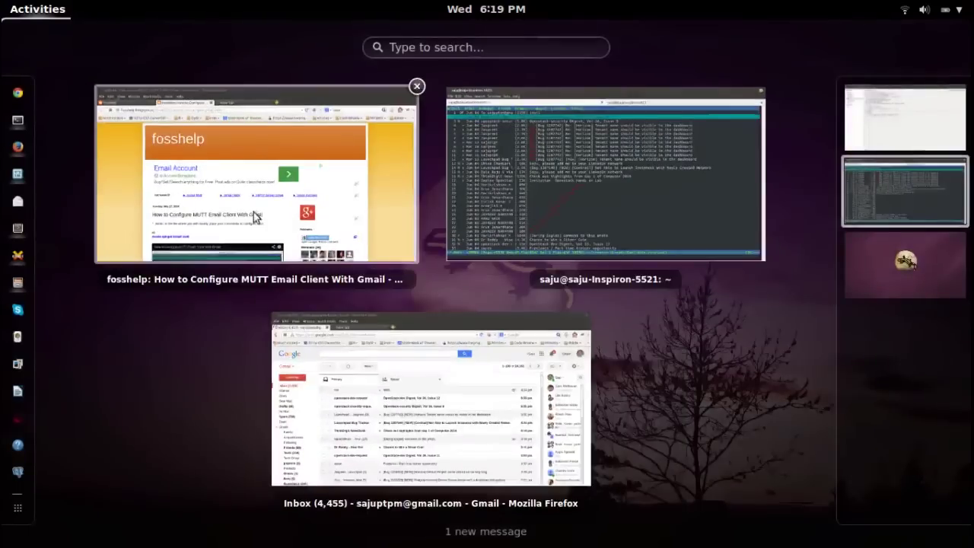
pyautogui.click(347, 352)
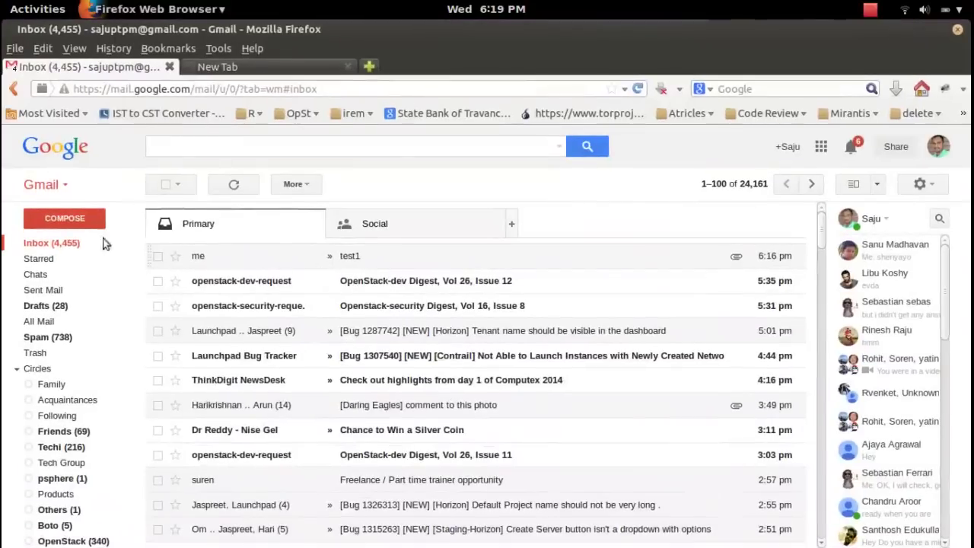
pyautogui.click(80, 243)
pyautogui.press('super')
pyautogui.click(584, 168)
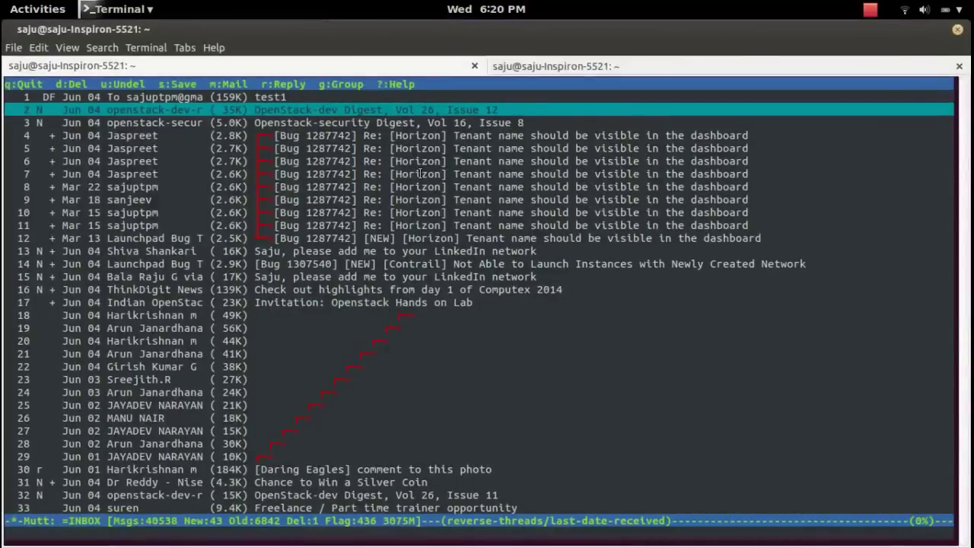
pyautogui.press('q')
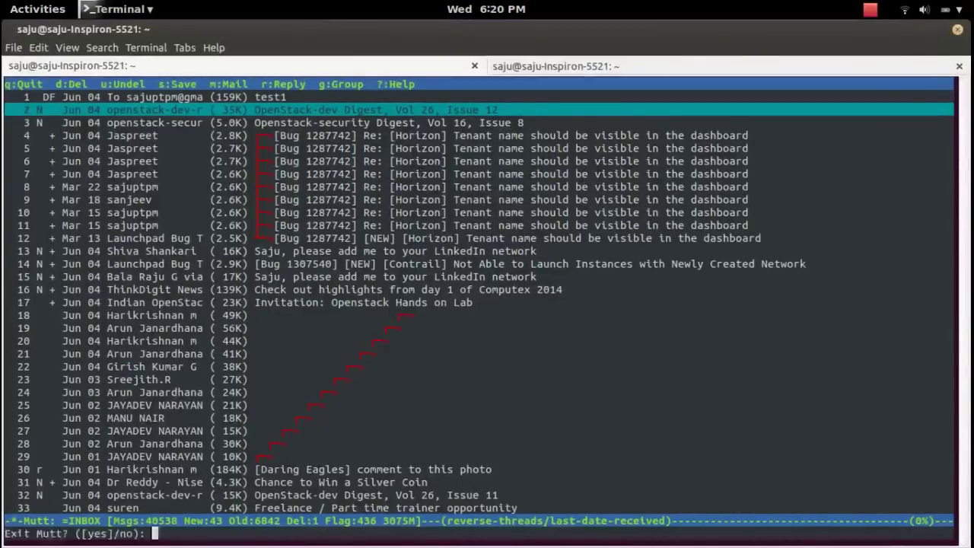
pyautogui.press('y')
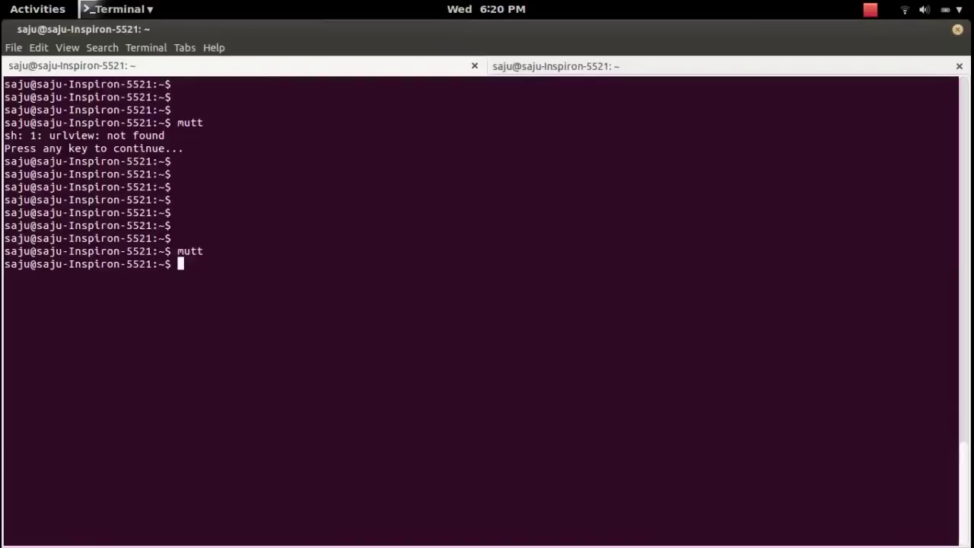
# Refresh the Gmail inbox repeatedly; test1 is still listed
pyautogui.press('super')
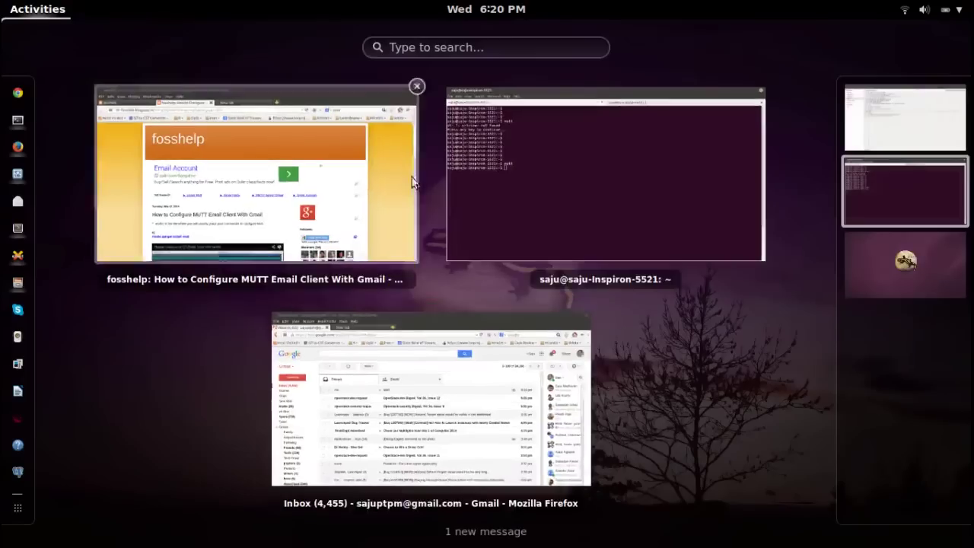
pyautogui.click(407, 335)
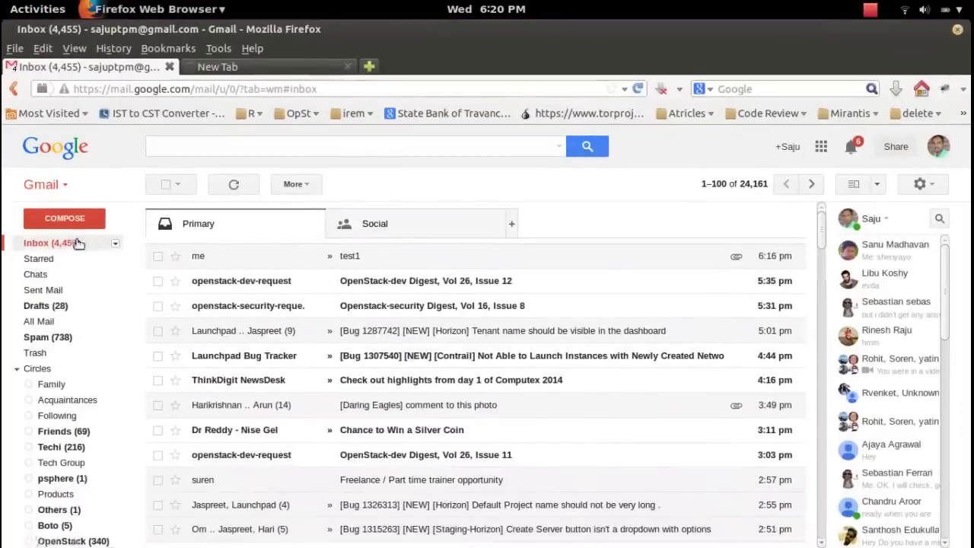
pyautogui.click(69, 242)
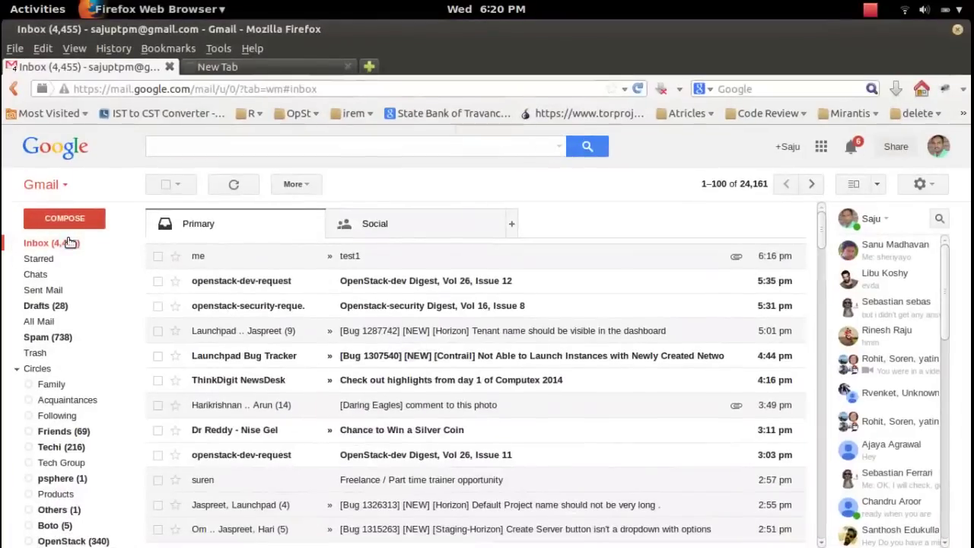
pyautogui.click(67, 242)
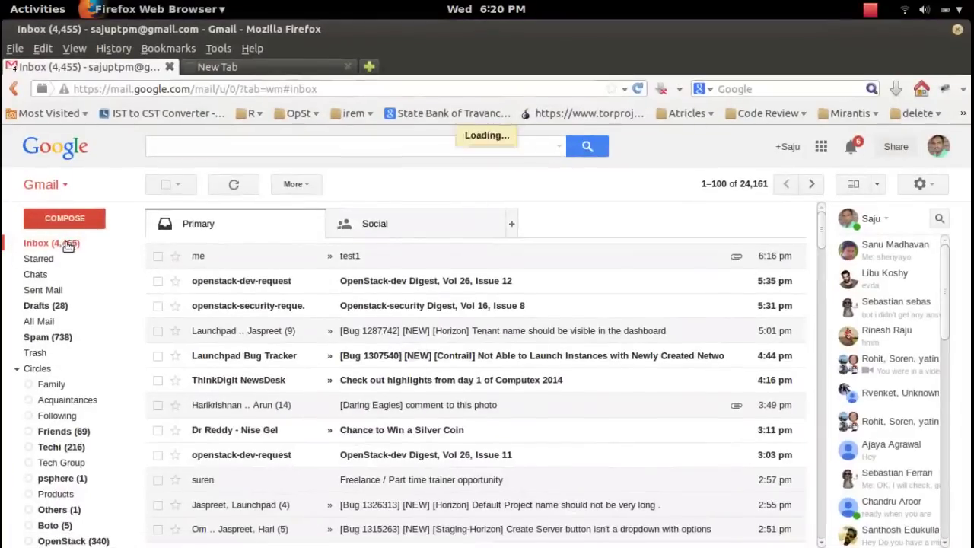
pyautogui.click(67, 245)
# Relaunch mutt in the terminal, glance at Gmail, and return while Mutt loads its cache
pyautogui.press('super')
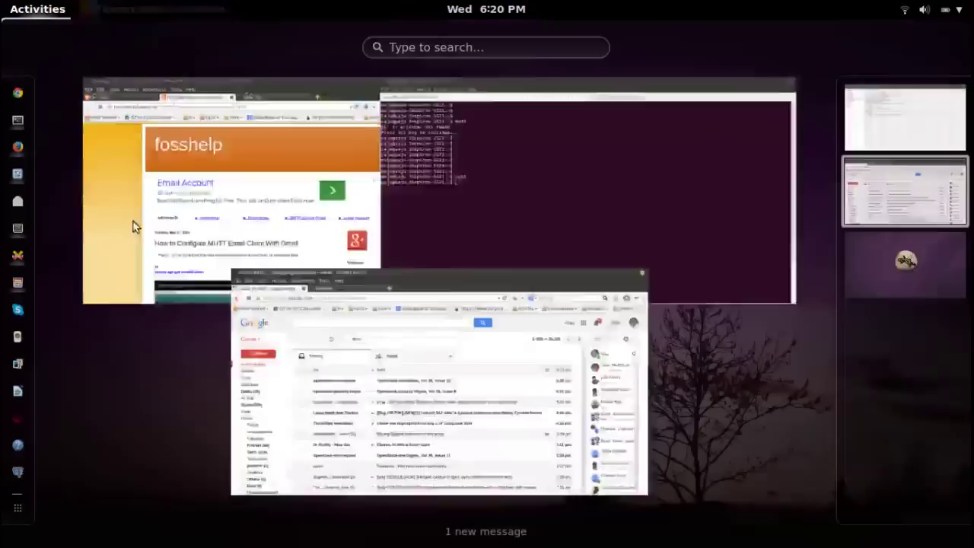
pyautogui.click(604, 150)
pyautogui.write('mutt')
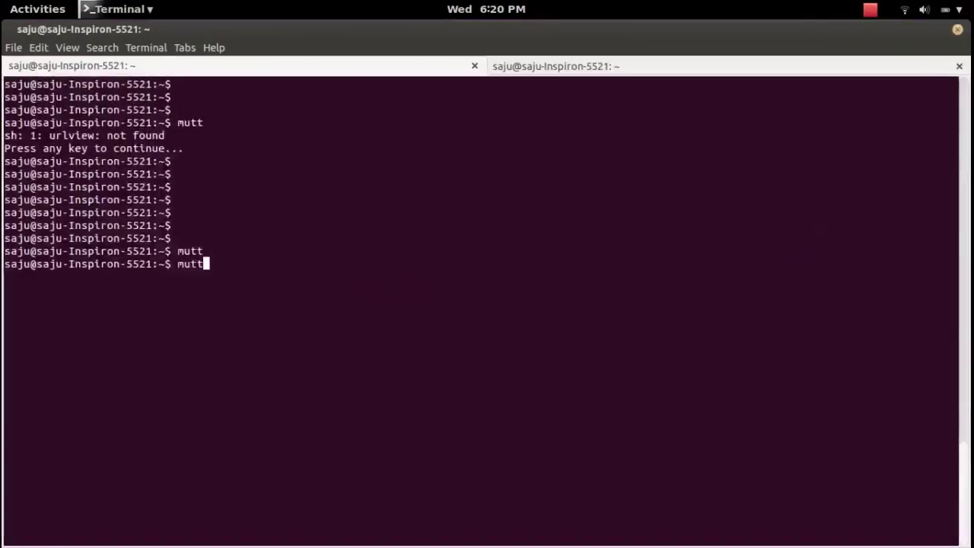
pyautogui.press('Return')
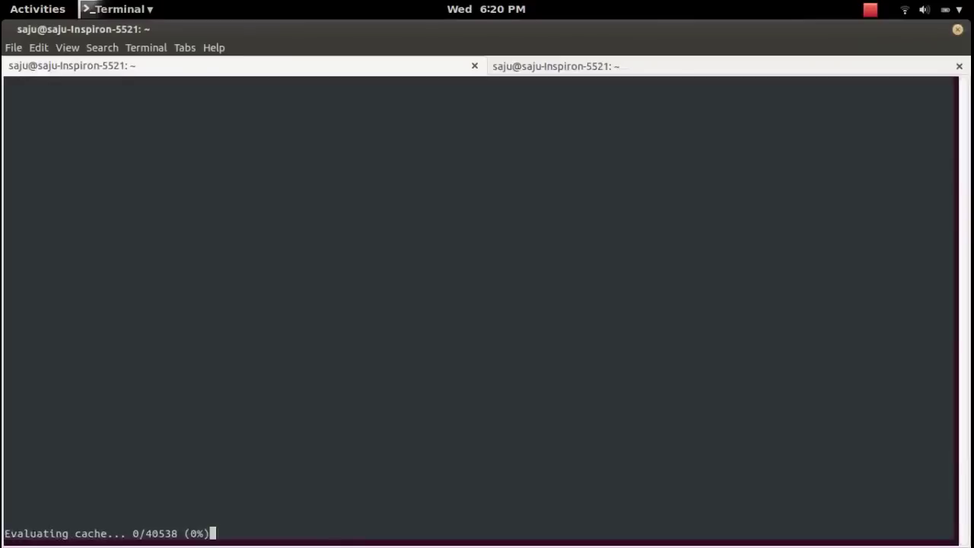
pyautogui.press('super+Down')
pyautogui.press('super')
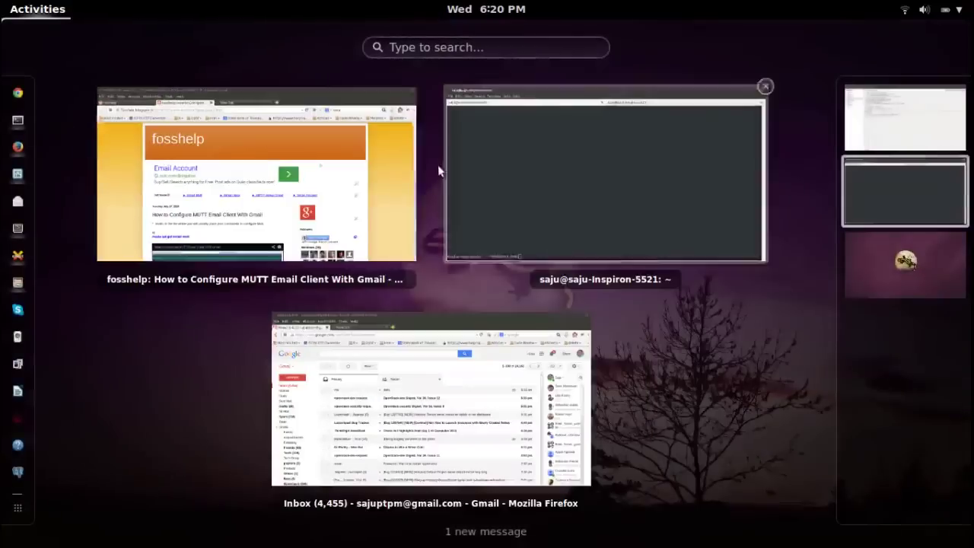
pyautogui.click(379, 341)
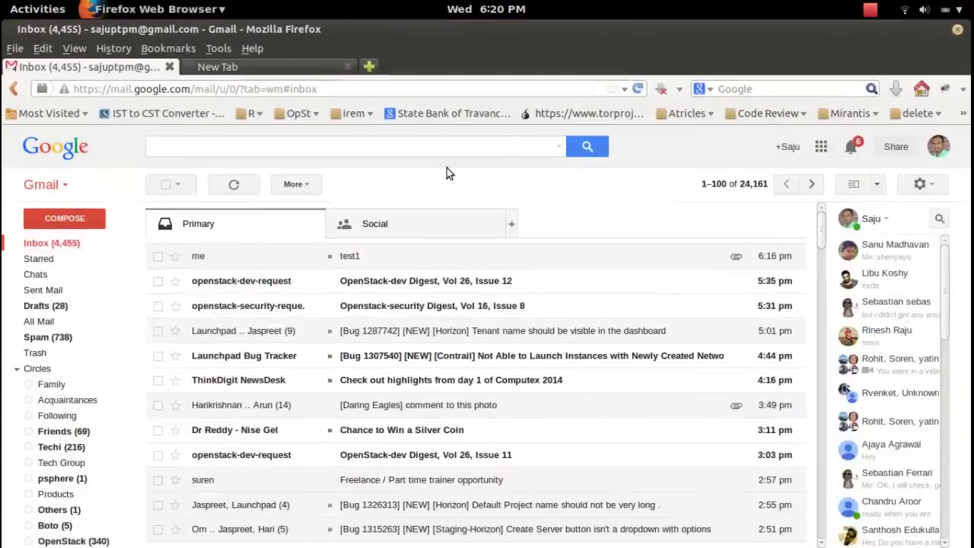
pyautogui.press('super')
pyautogui.click(581, 218)
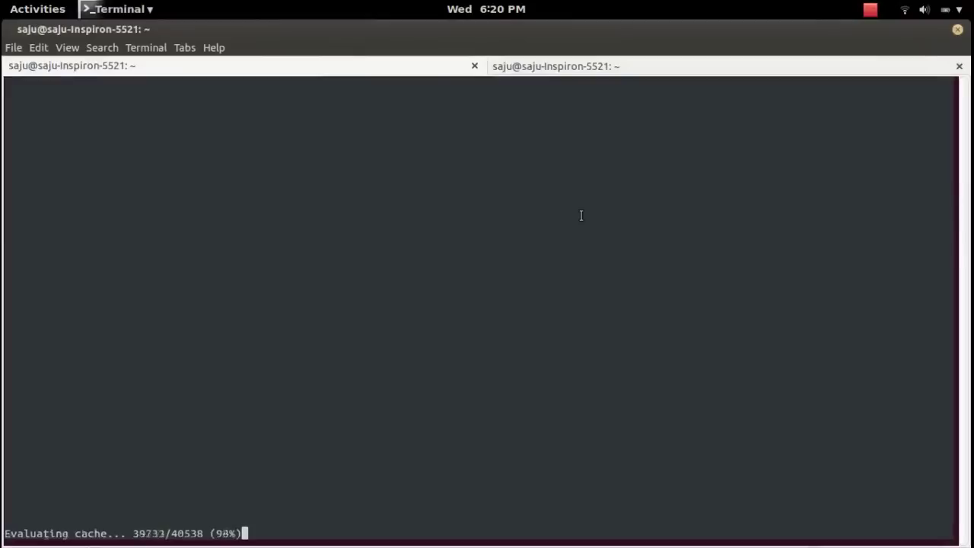
# Flag the test1 message for deletion in the Mutt index
pyautogui.press('Up')
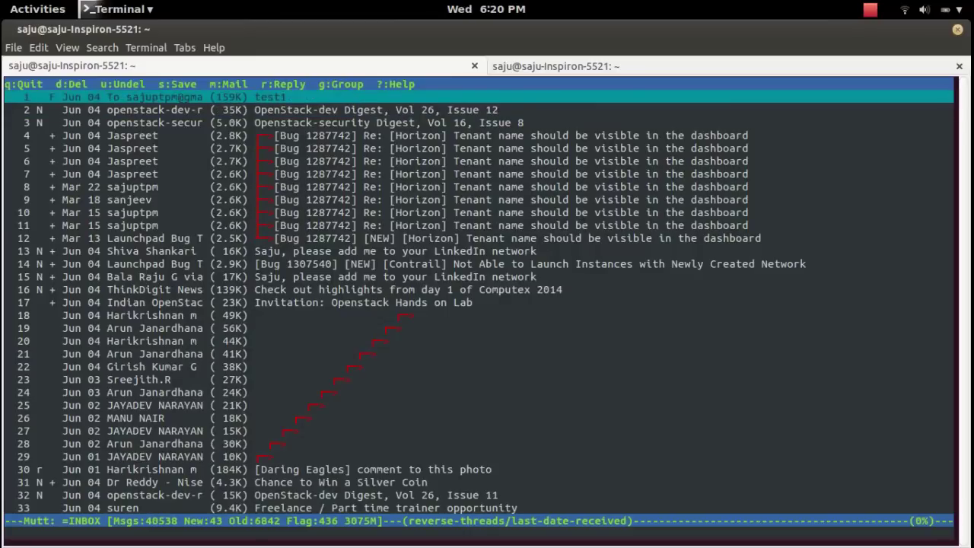
pyautogui.press('d')
pyautogui.press('u')
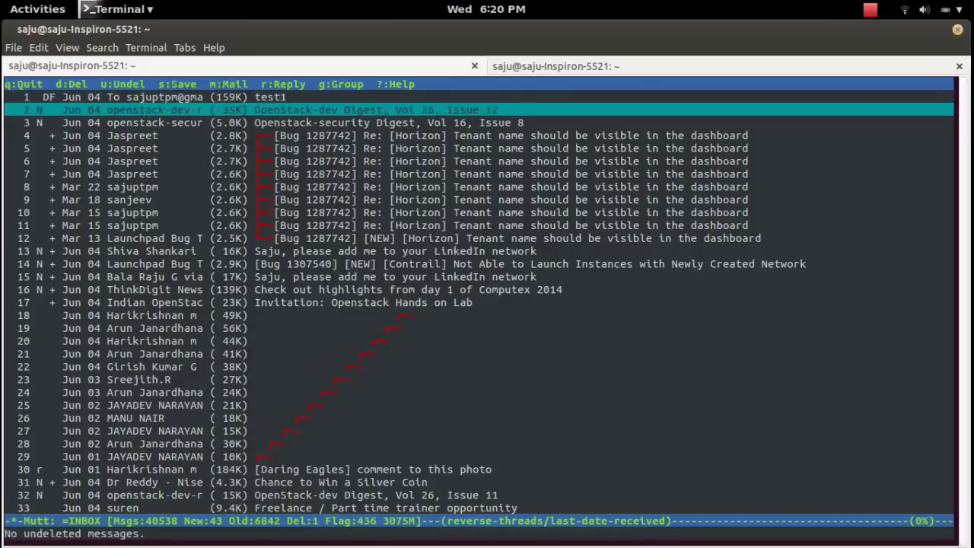
pyautogui.press('Down')
pyautogui.press('Up')
pyautogui.press('u')
pyautogui.press('s')
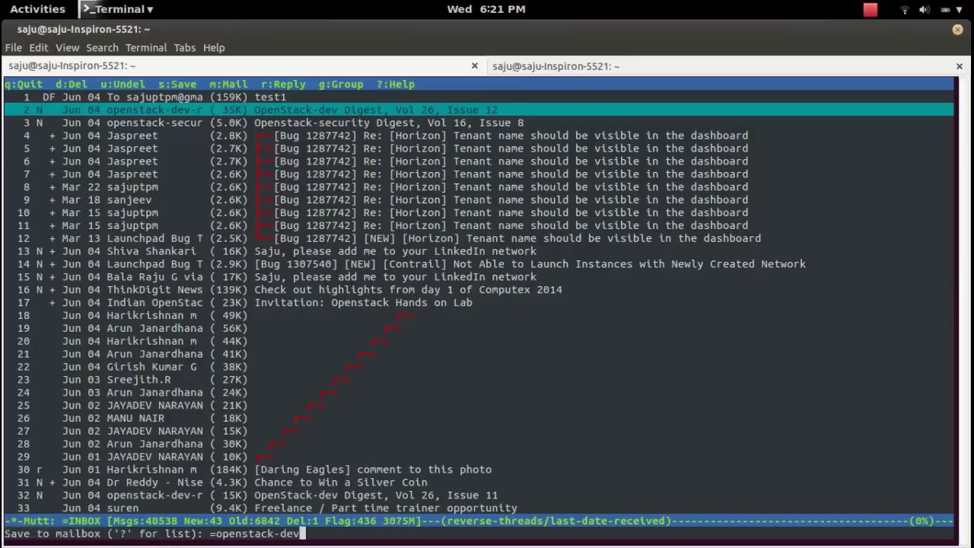
# Quit Mutt and relaunch it so it reconnects to imap.gmail.com
pyautogui.hotkey('ctrl', 'c')
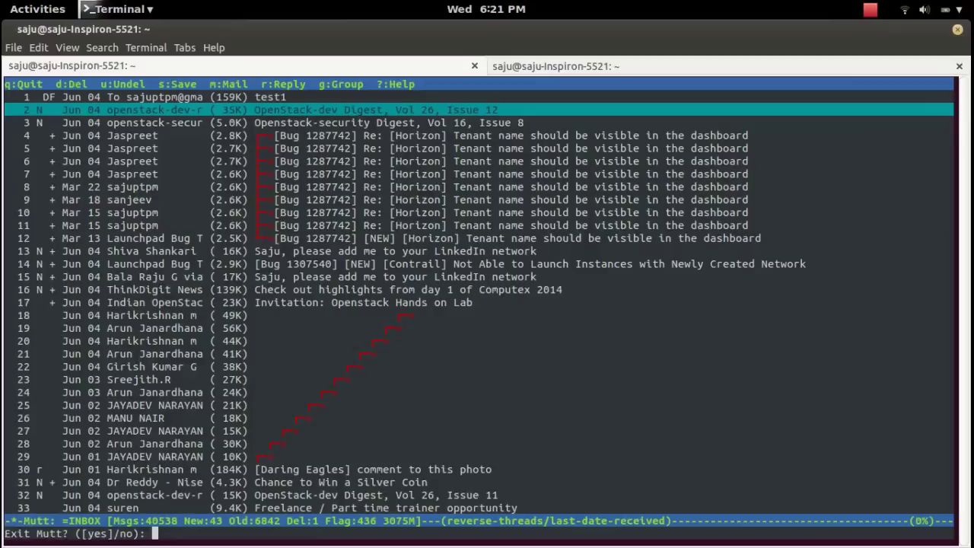
pyautogui.press('Return')
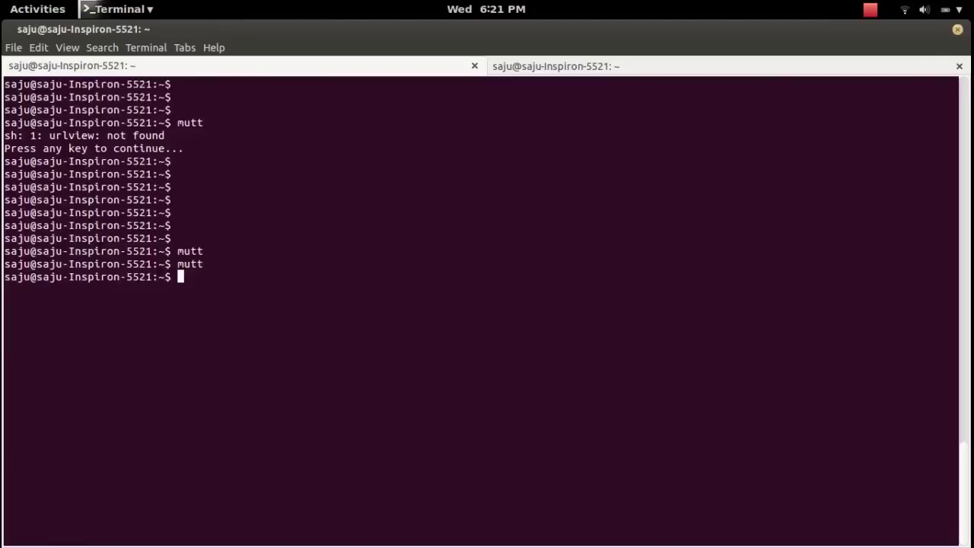
pyautogui.write('mutt')
pyautogui.press('Return')
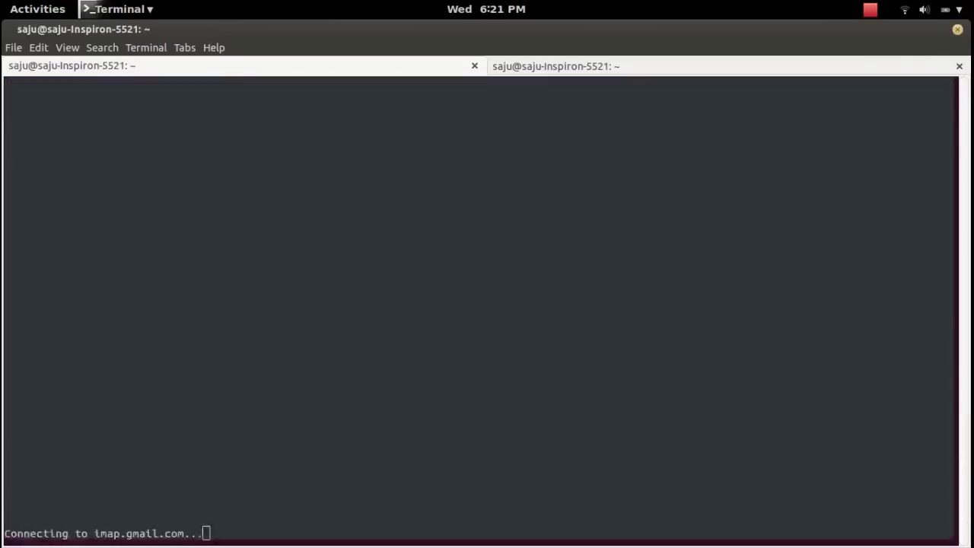
pyautogui.press('super')
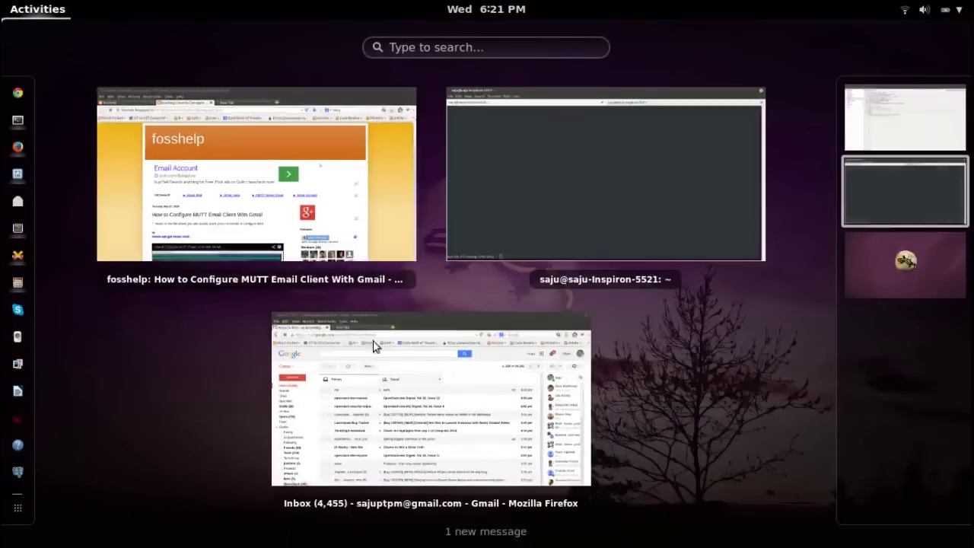
pyautogui.click(391, 364)
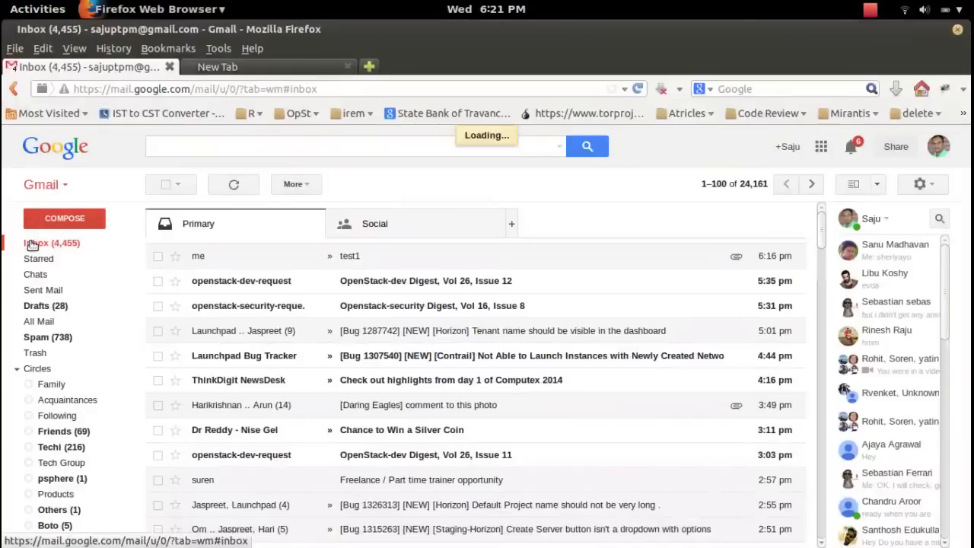
pyautogui.press('super')
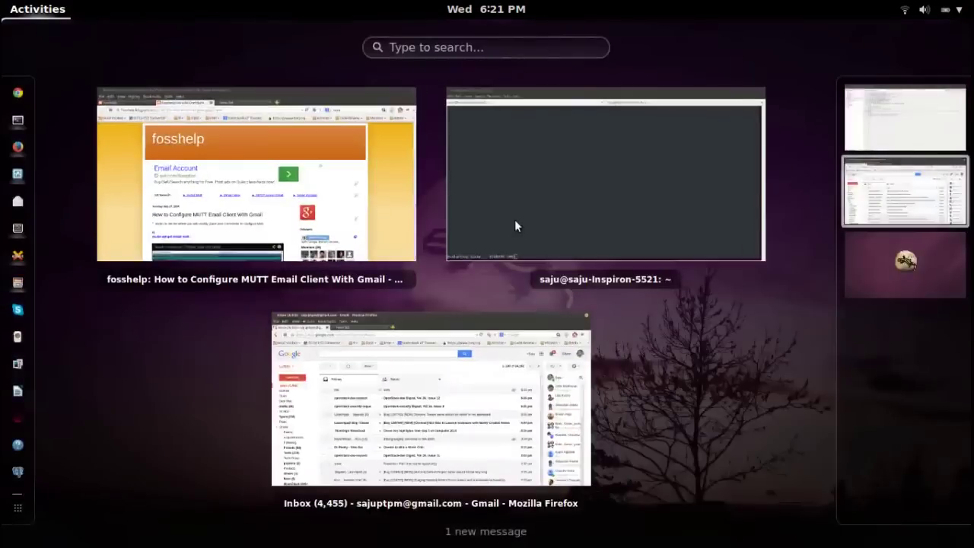
pyautogui.click(515, 216)
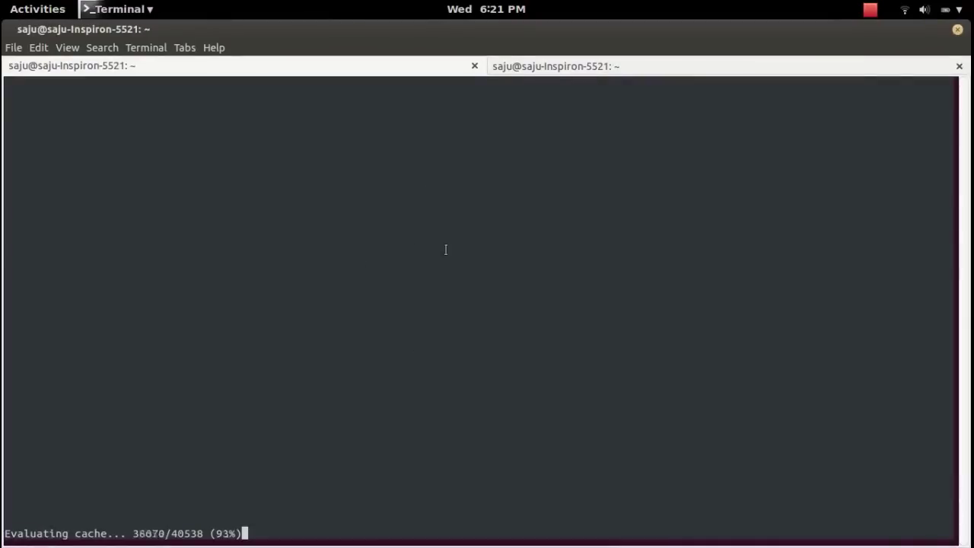
# Mark test1 and OpenStack-dev Digest Vol 26 Issue 12 deleted, then quit purging both
pyautogui.press('d')
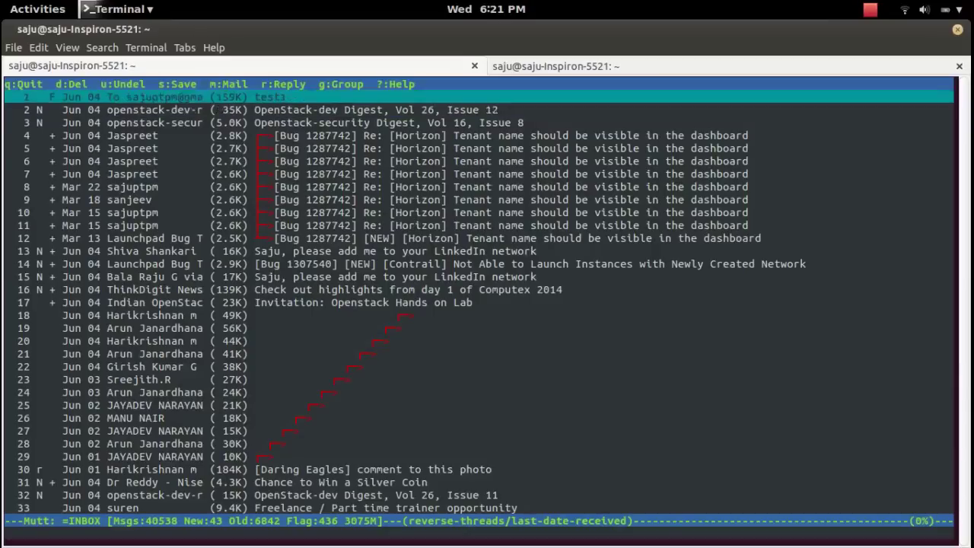
pyautogui.press('d')
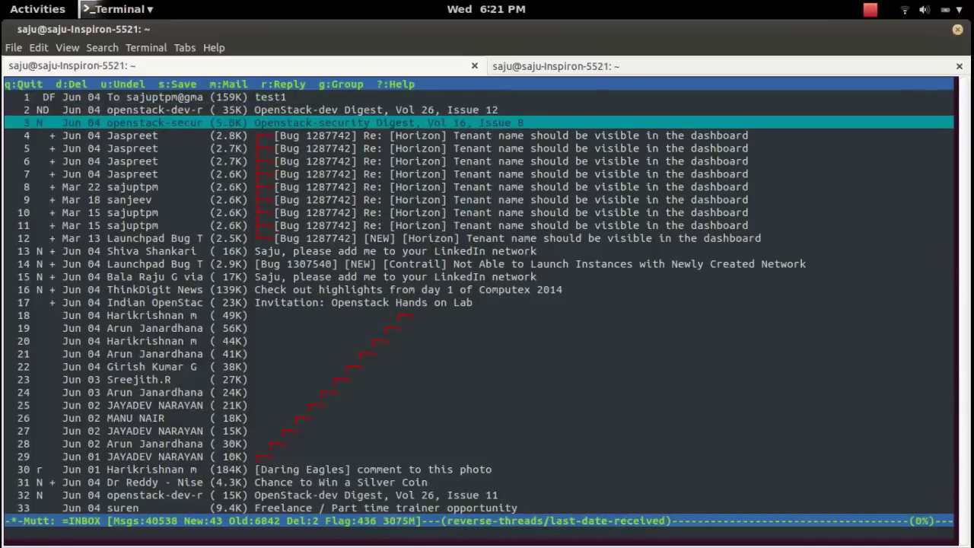
pyautogui.press('u')
pyautogui.press('Down')
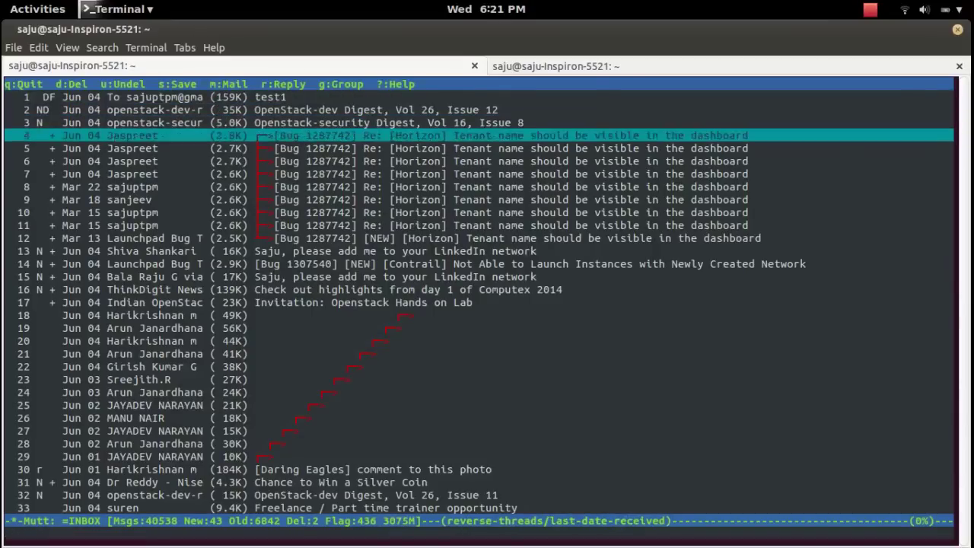
pyautogui.press('Down')
pyautogui.press('Down')
pyautogui.press('Down')
pyautogui.press('Down')
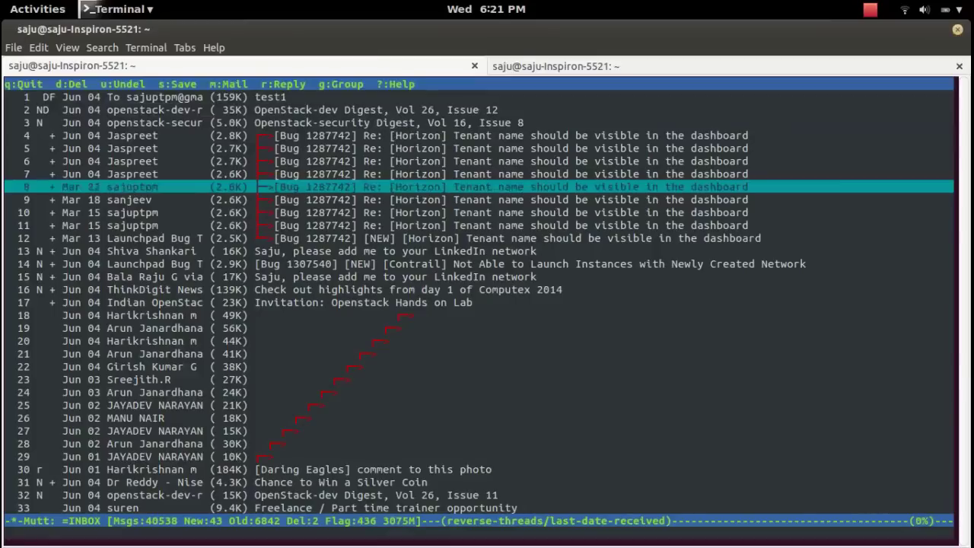
pyautogui.press('Up')
pyautogui.press('Up')
pyautogui.press('Up')
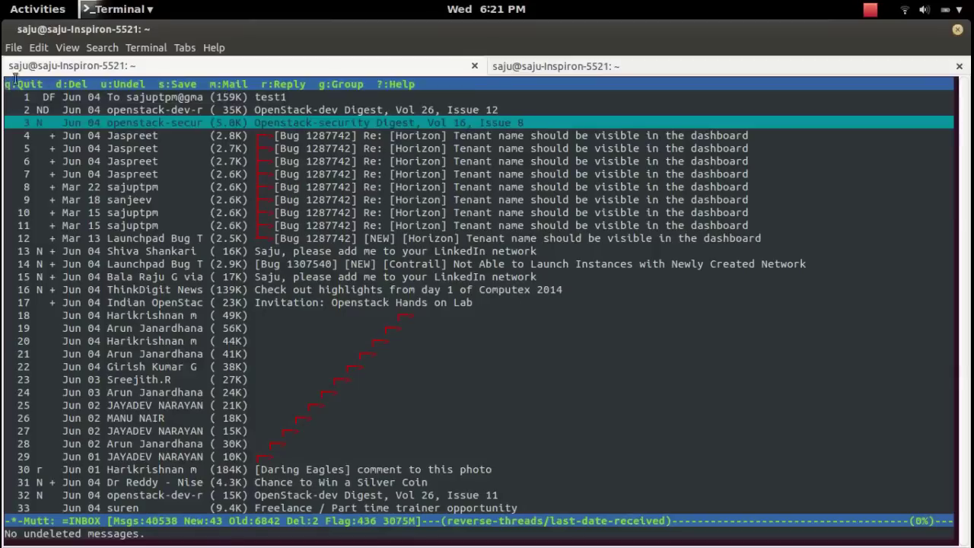
pyautogui.press('q')
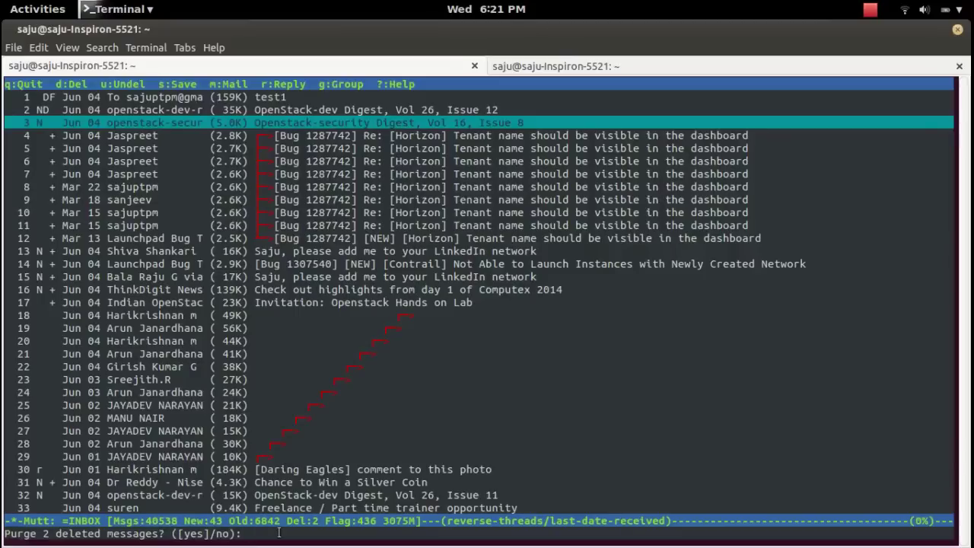
pyautogui.press('y')
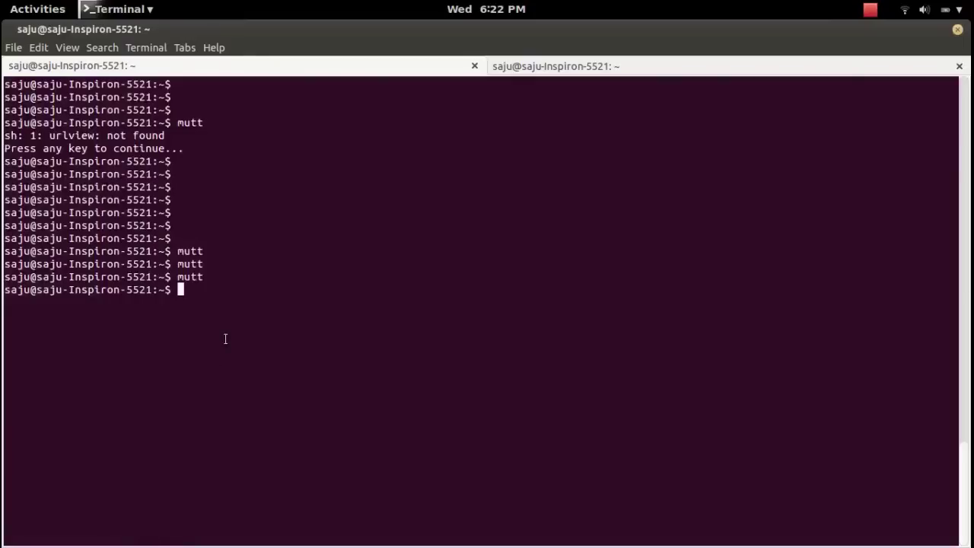
# Reload the Gmail inbox to confirm test1 is gone, then return to the terminal
pyautogui.press('super')
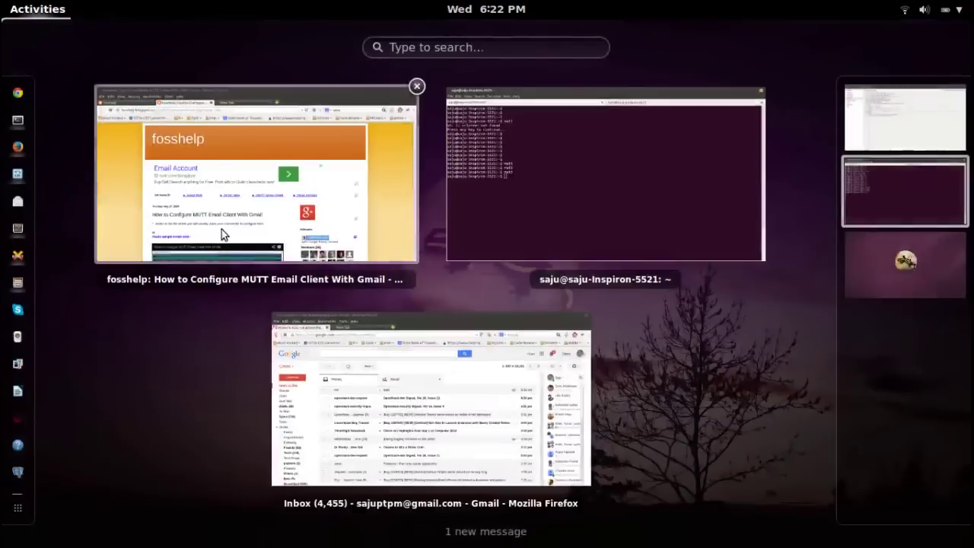
pyautogui.click(341, 363)
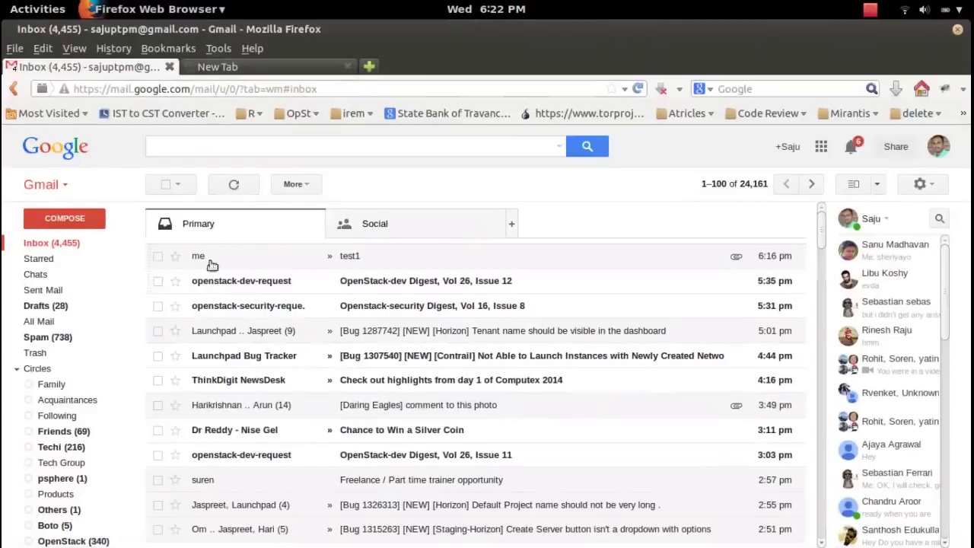
pyautogui.click(40, 243)
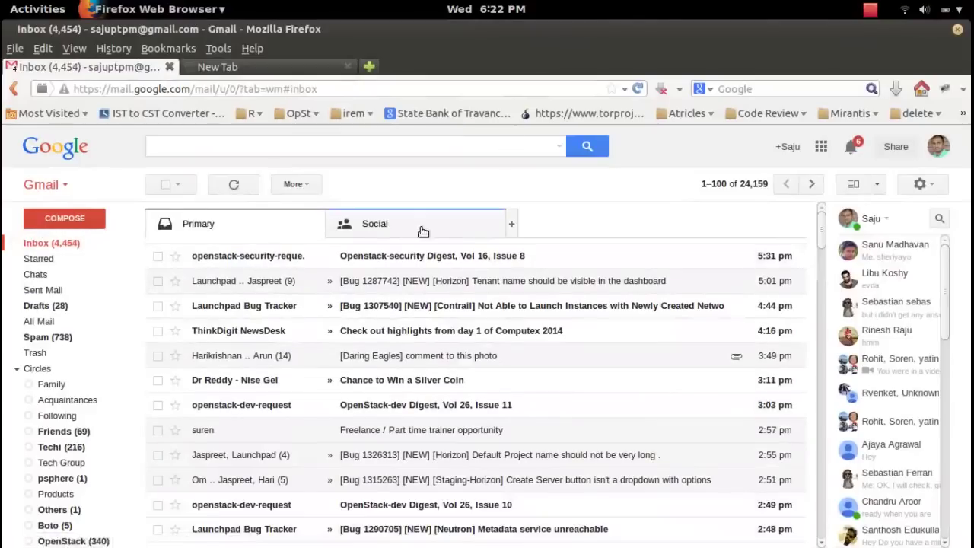
pyautogui.press('super')
pyautogui.click(479, 176)
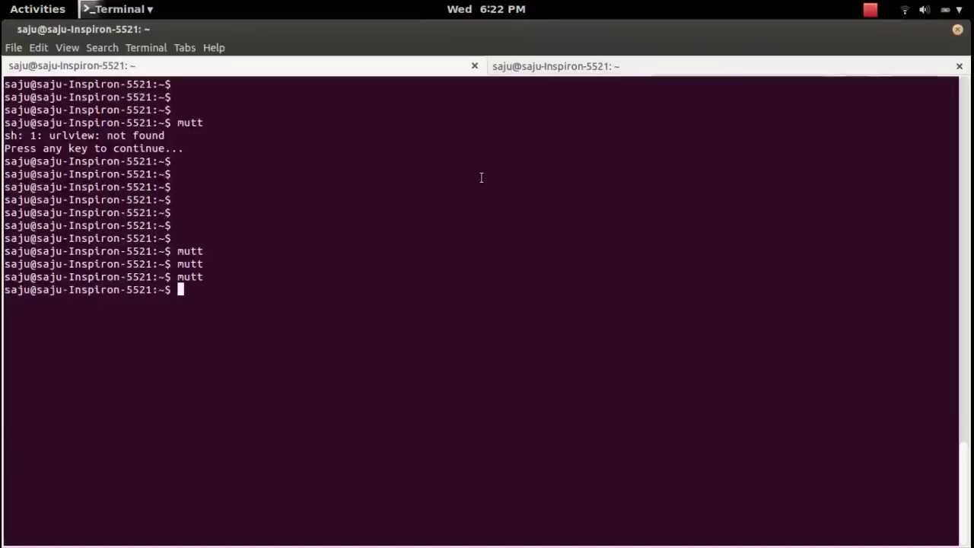
# Bring up the fosshelp blog post and scroll to its sample .muttrc settings
pyautogui.press('super')
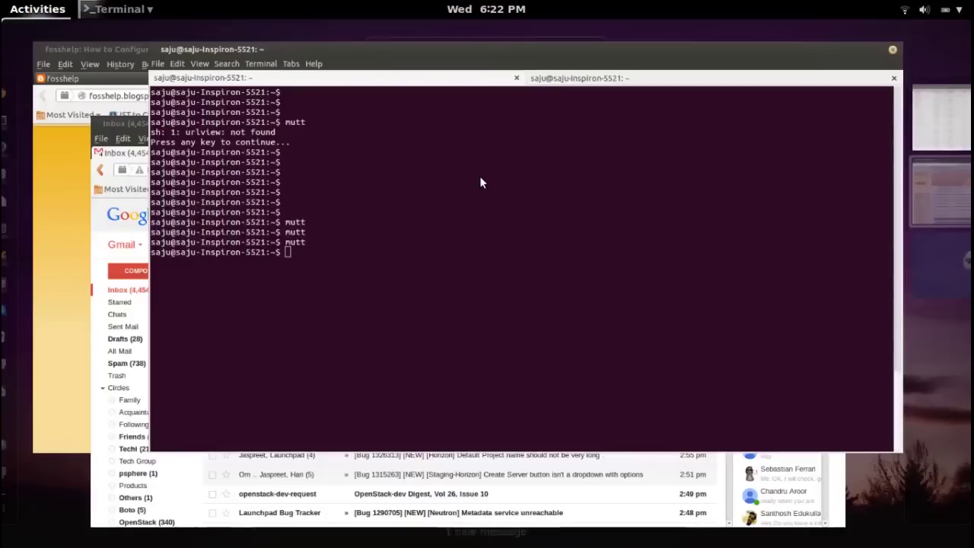
pyautogui.press('super')
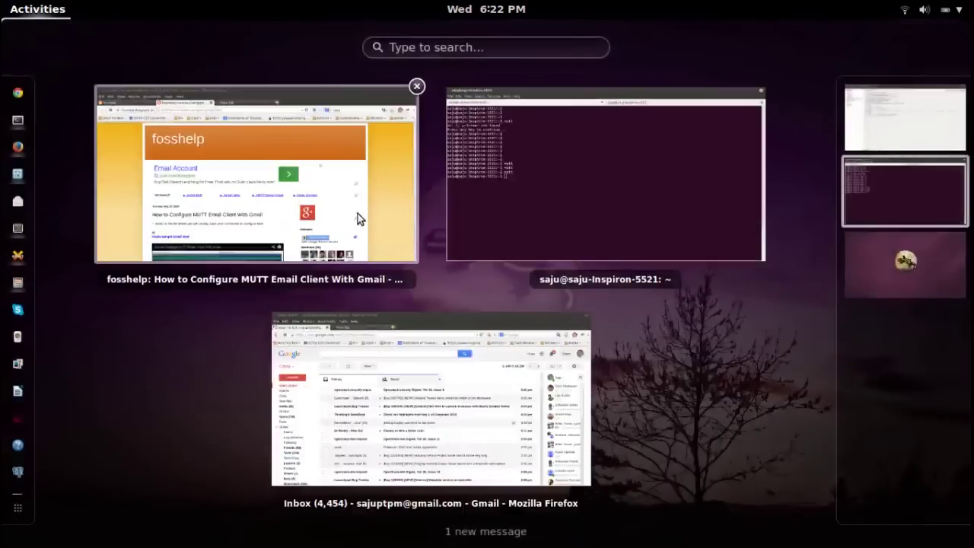
pyautogui.click(358, 218)
pyautogui.scroll(-1, 658, 211)
pyautogui.scroll(-4, 659, 210)
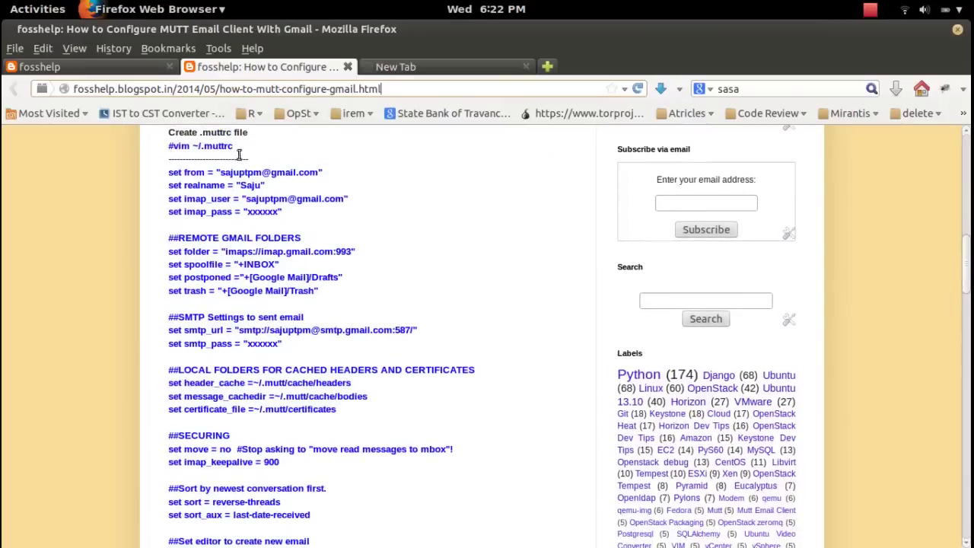
pyautogui.click(226, 148)
pyautogui.moveTo(227, 147); pyautogui.dragTo(199, 148)
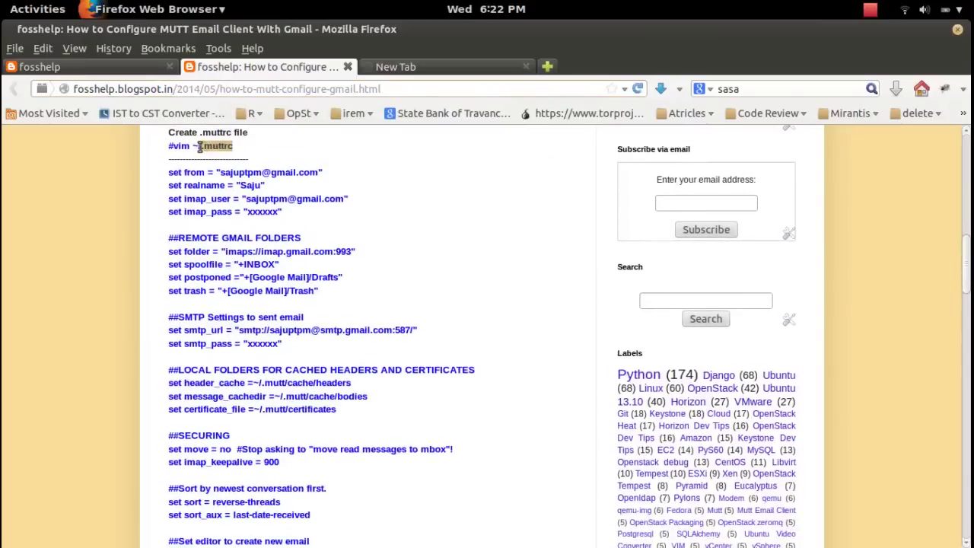
pyautogui.click(201, 146)
pyautogui.moveTo(203, 147); pyautogui.dragTo(244, 152)
pyautogui.moveTo(168, 171)
pyautogui.mouseDown()
pyautogui.moveTo(241, 268)
pyautogui.moveTo(325, 546)
pyautogui.mouseUp()
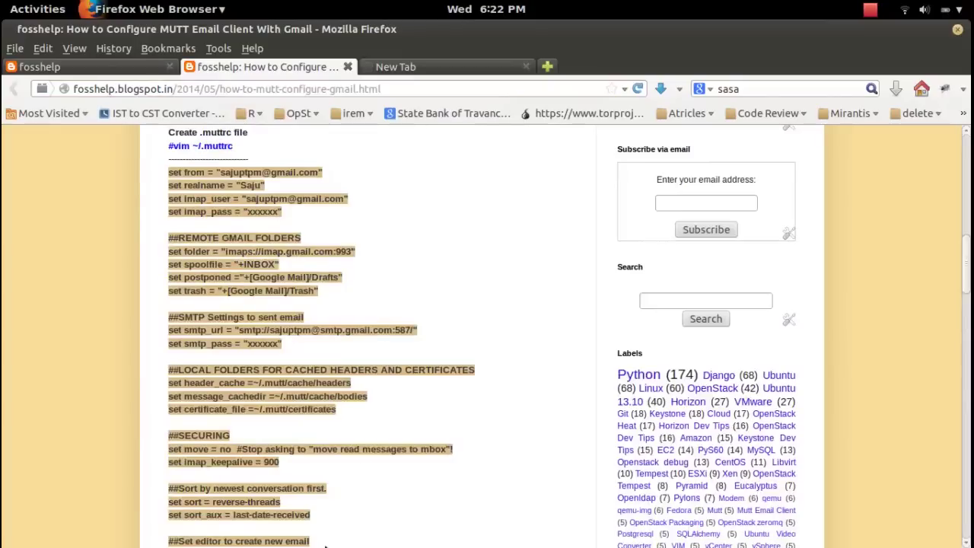
pyautogui.click(308, 409)
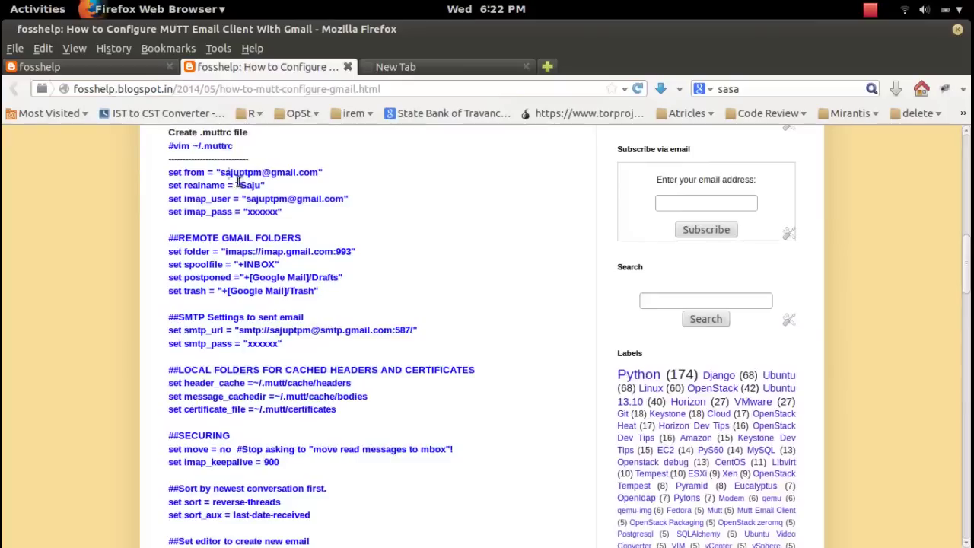
pyautogui.moveTo(220, 174); pyautogui.dragTo(323, 174)
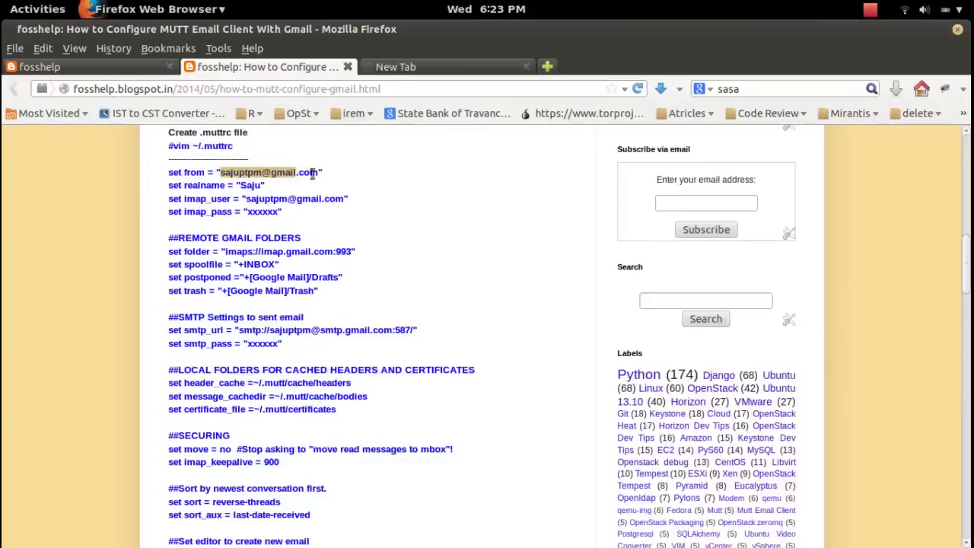
pyautogui.doubleClick(245, 211)
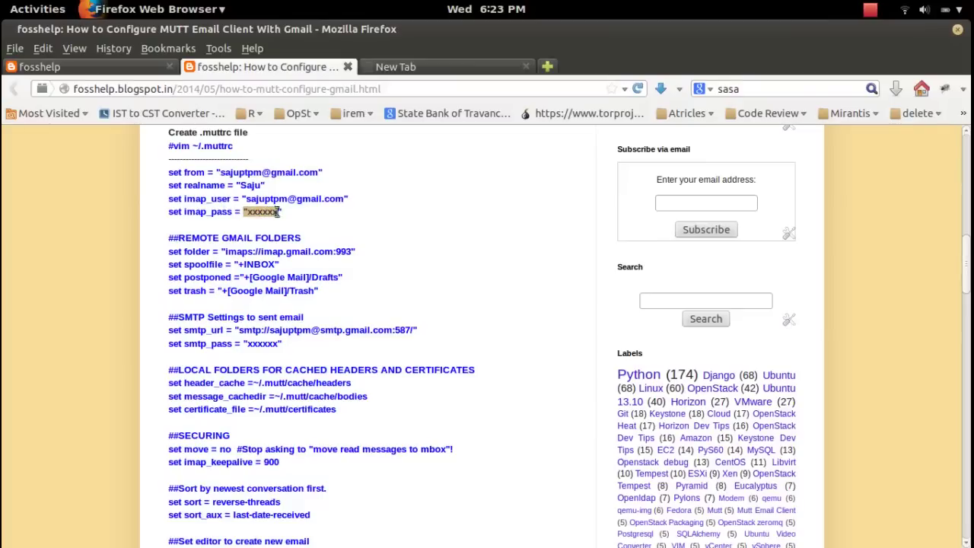
pyautogui.moveTo(248, 210); pyautogui.dragTo(169, 199)
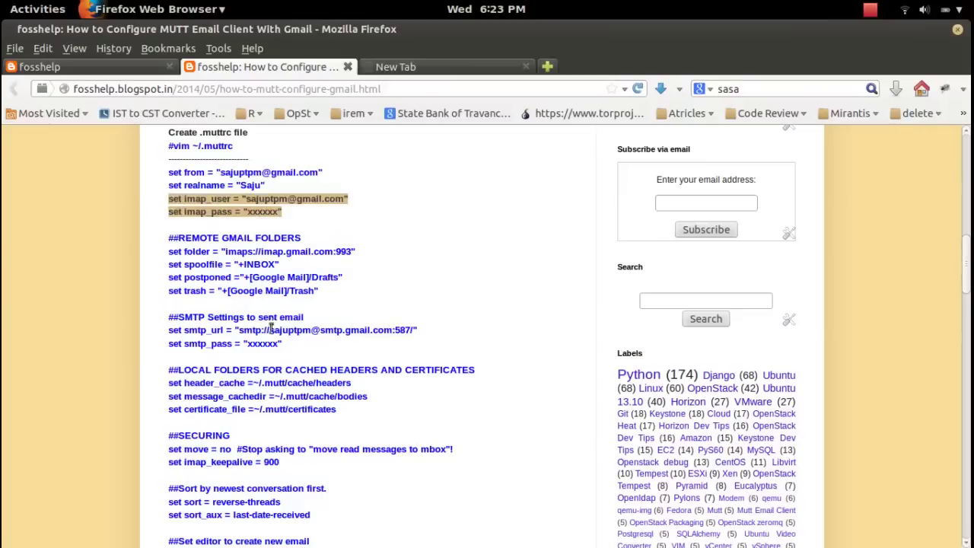
pyautogui.click(283, 348)
pyautogui.moveTo(285, 350); pyautogui.dragTo(162, 337)
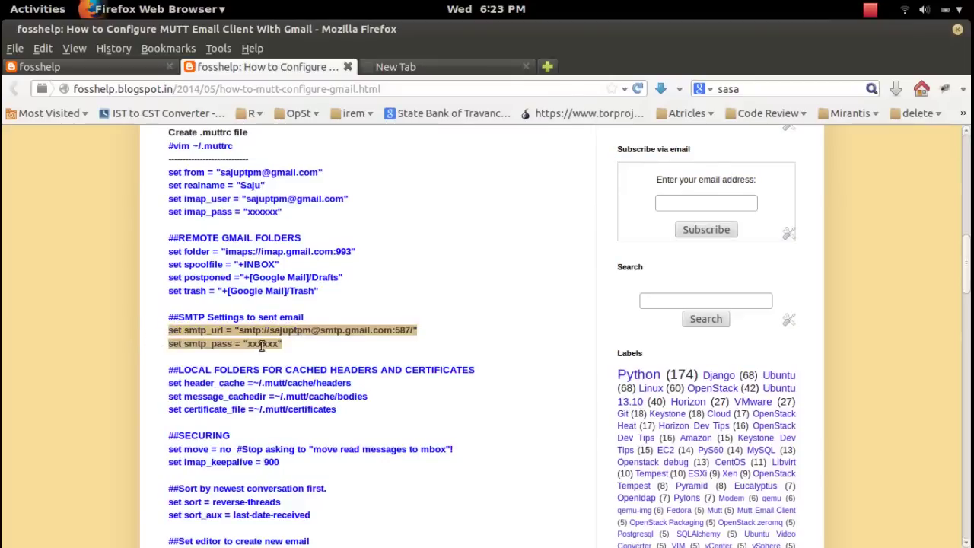
pyautogui.doubleClick(261, 344)
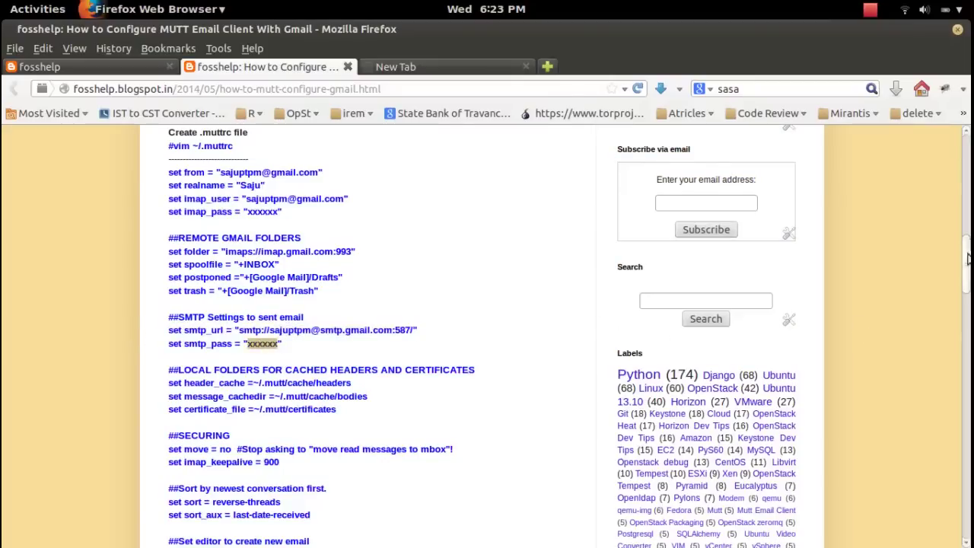
pyautogui.scroll(-4, 967, 259)
pyautogui.scroll(5, 967, 260)
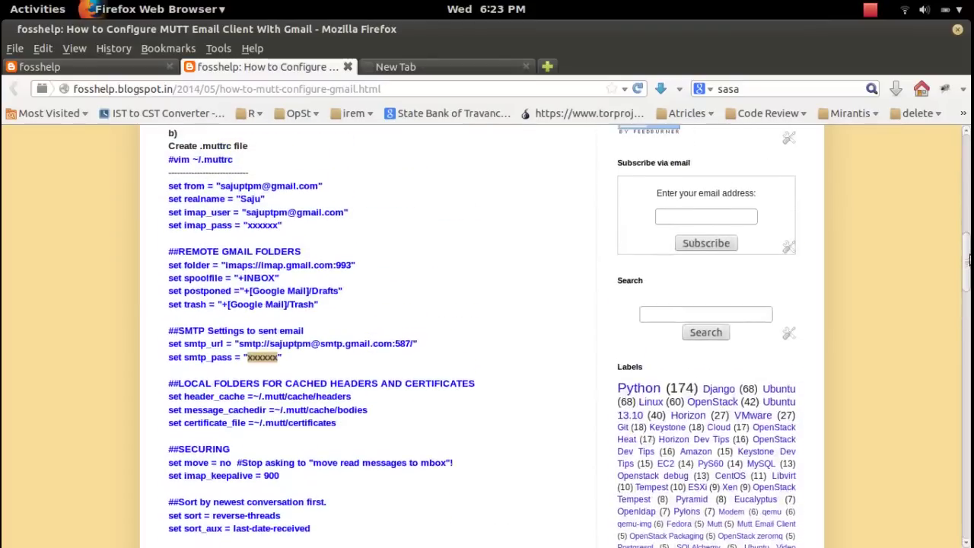
pyautogui.moveTo(308, 362); pyautogui.dragTo(162, 333)
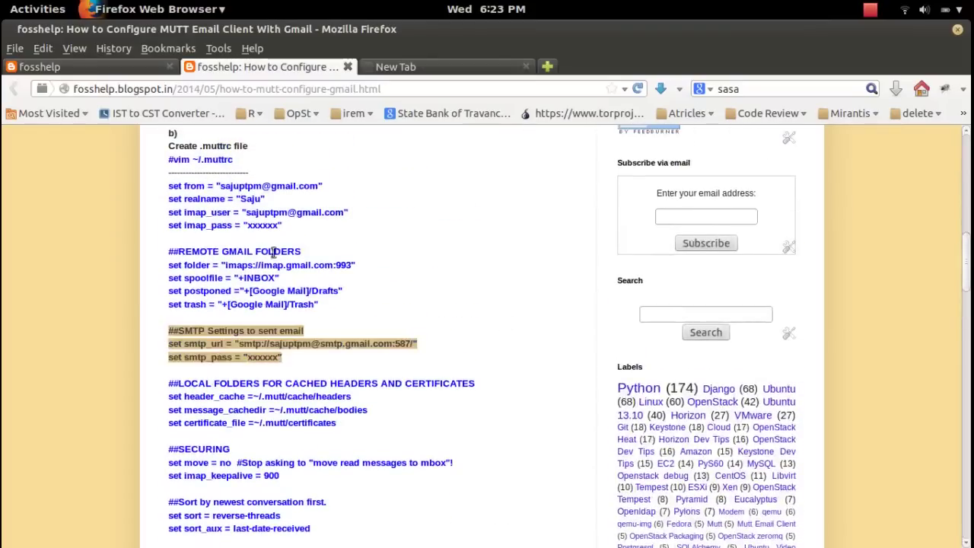
pyautogui.moveTo(283, 229); pyautogui.dragTo(236, 215)
pyautogui.click(297, 272)
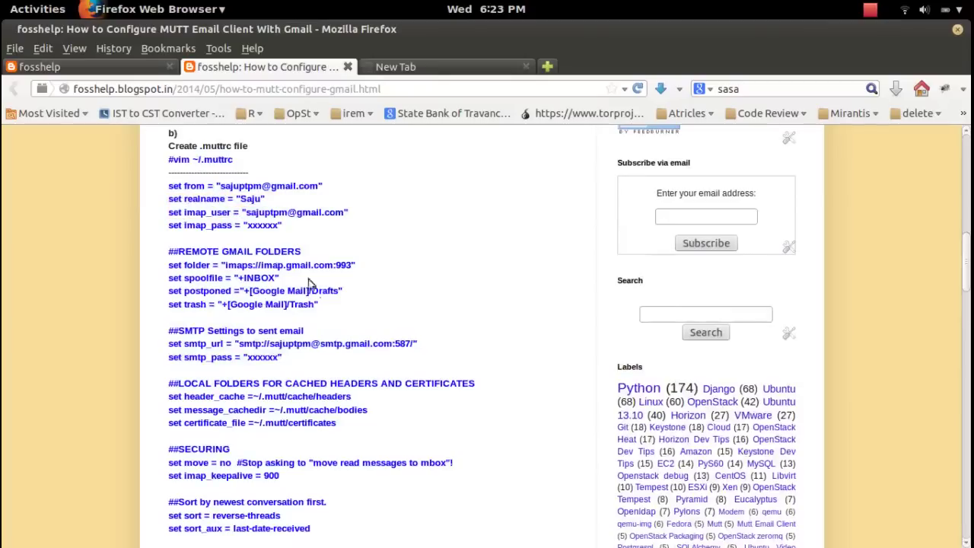
pyautogui.moveTo(324, 305); pyautogui.dragTo(162, 263)
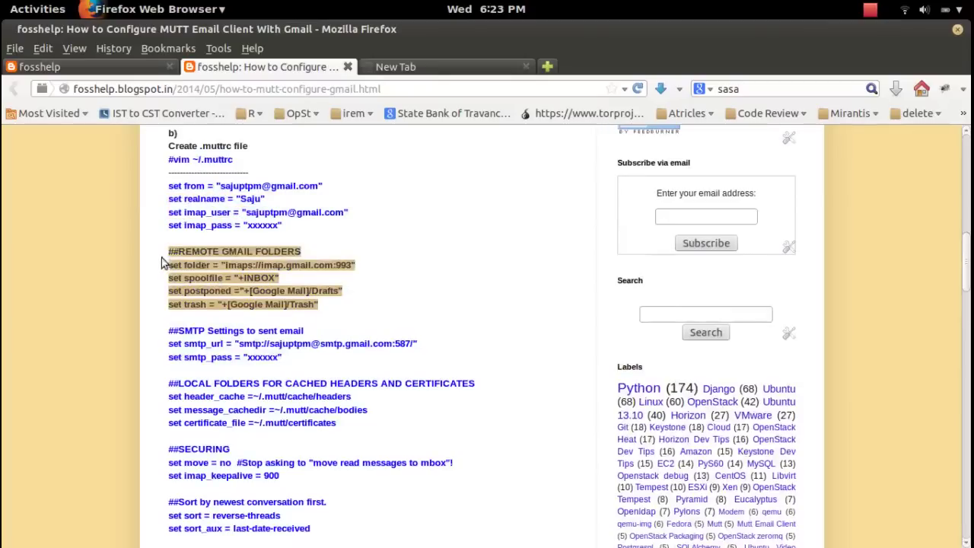
pyautogui.click(266, 288)
pyautogui.doubleClick(259, 277)
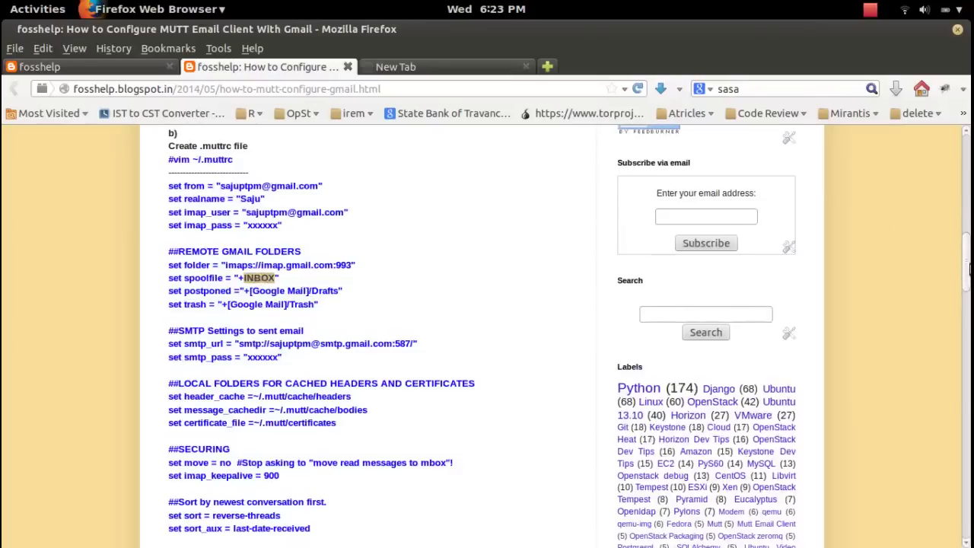
pyautogui.scroll(-5, 968, 268)
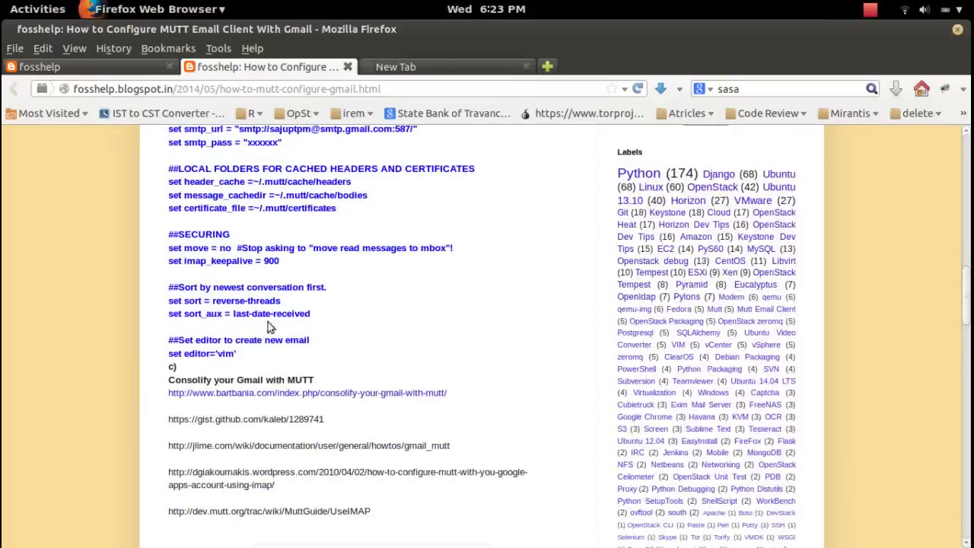
pyautogui.moveTo(245, 354); pyautogui.dragTo(158, 345)
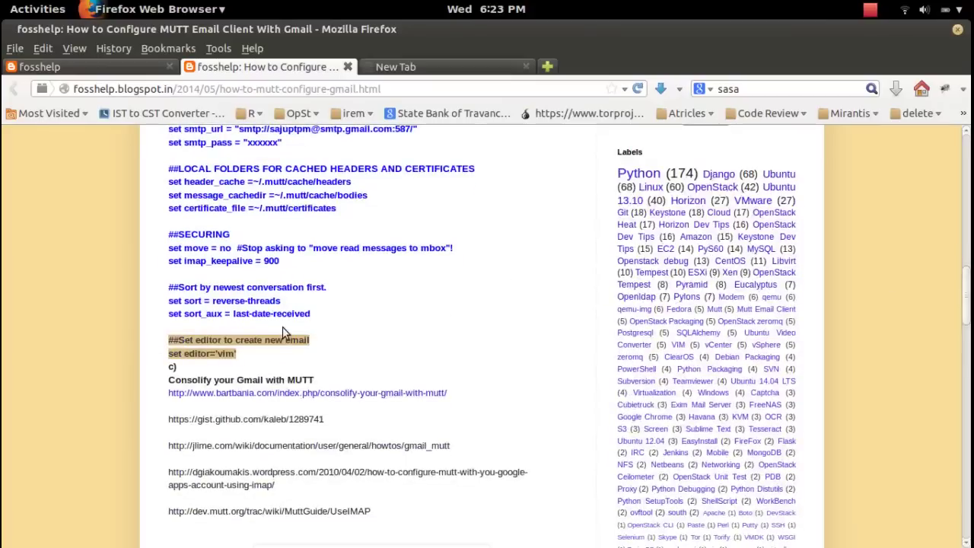
pyautogui.moveTo(319, 317); pyautogui.dragTo(159, 294)
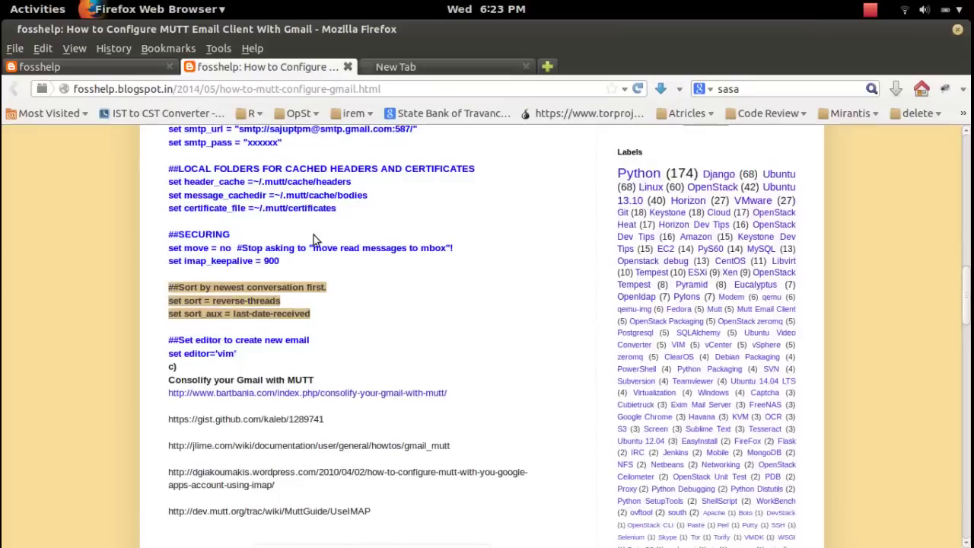
pyautogui.click(327, 249)
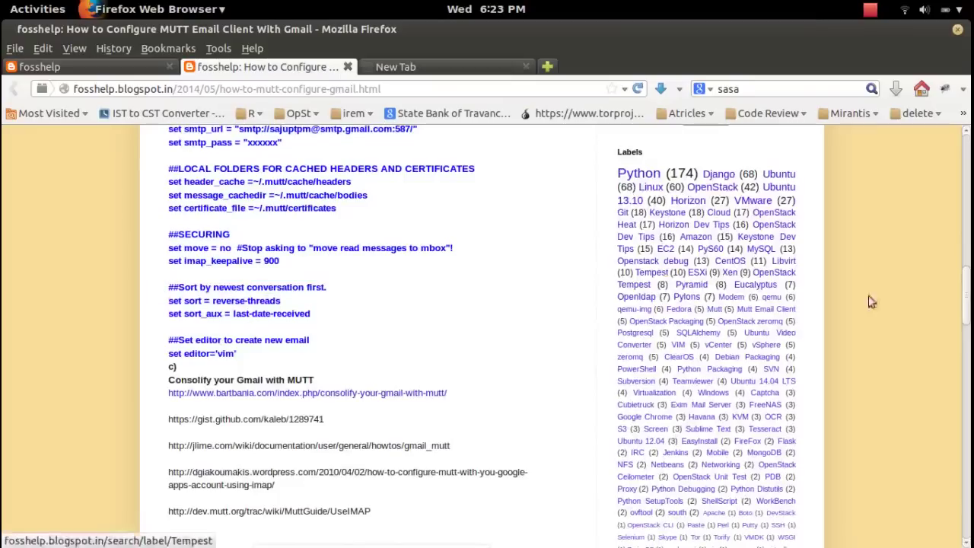
pyautogui.scroll(10, 969, 304)
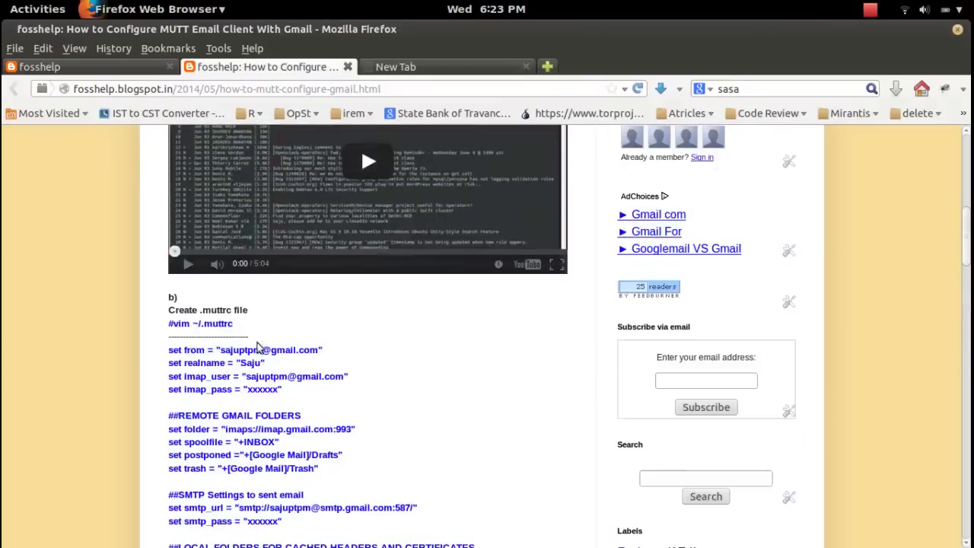